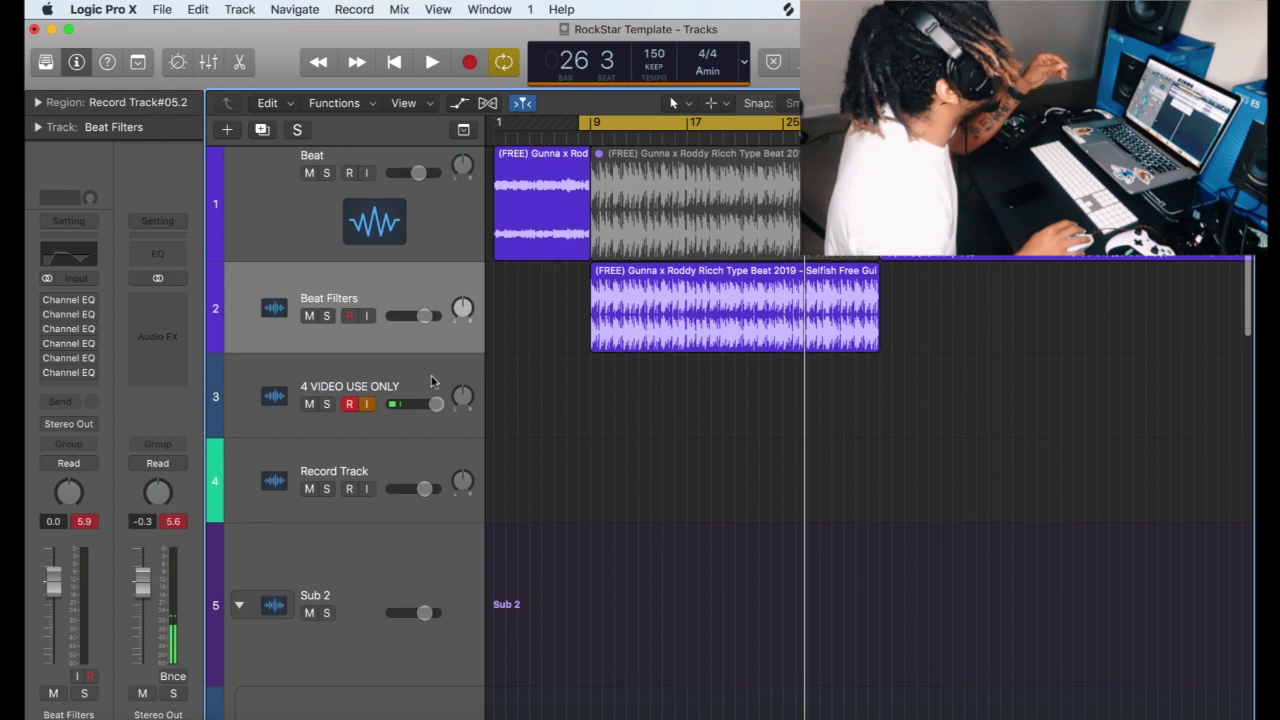
# Step: Scroll down through the RockStar Template project's tracks to view Beat, Beat Filters and Record Track
pyautogui.scroll(-3, 432, 381)
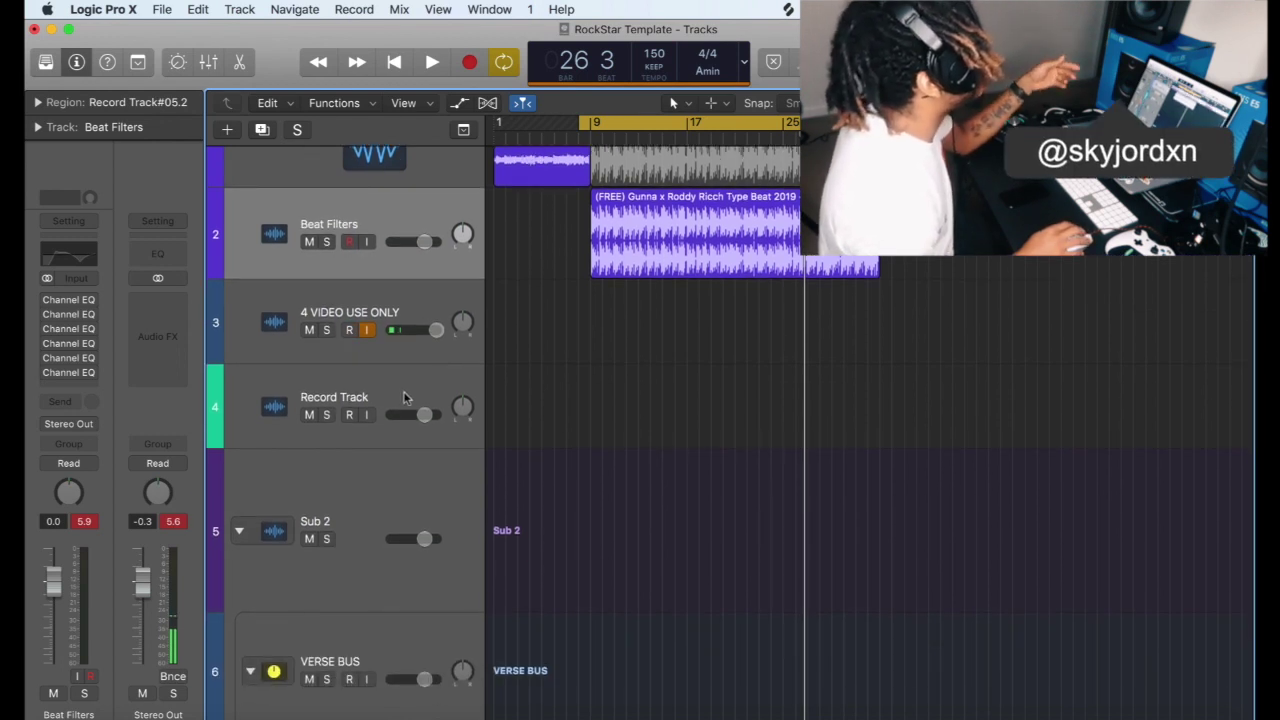
# Step: Scroll up and down through the template's vocal tracks to review them
pyautogui.scroll(3, 368, 283)
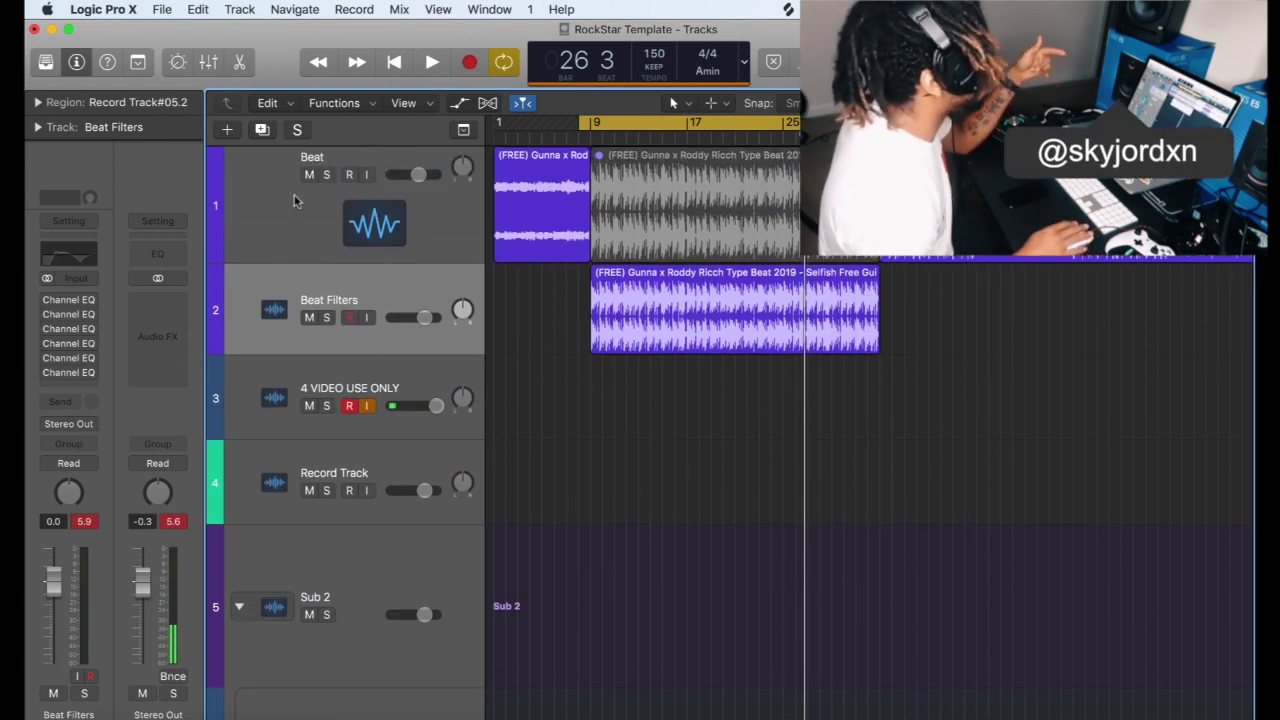
pyautogui.scroll(-10, 330, 205)
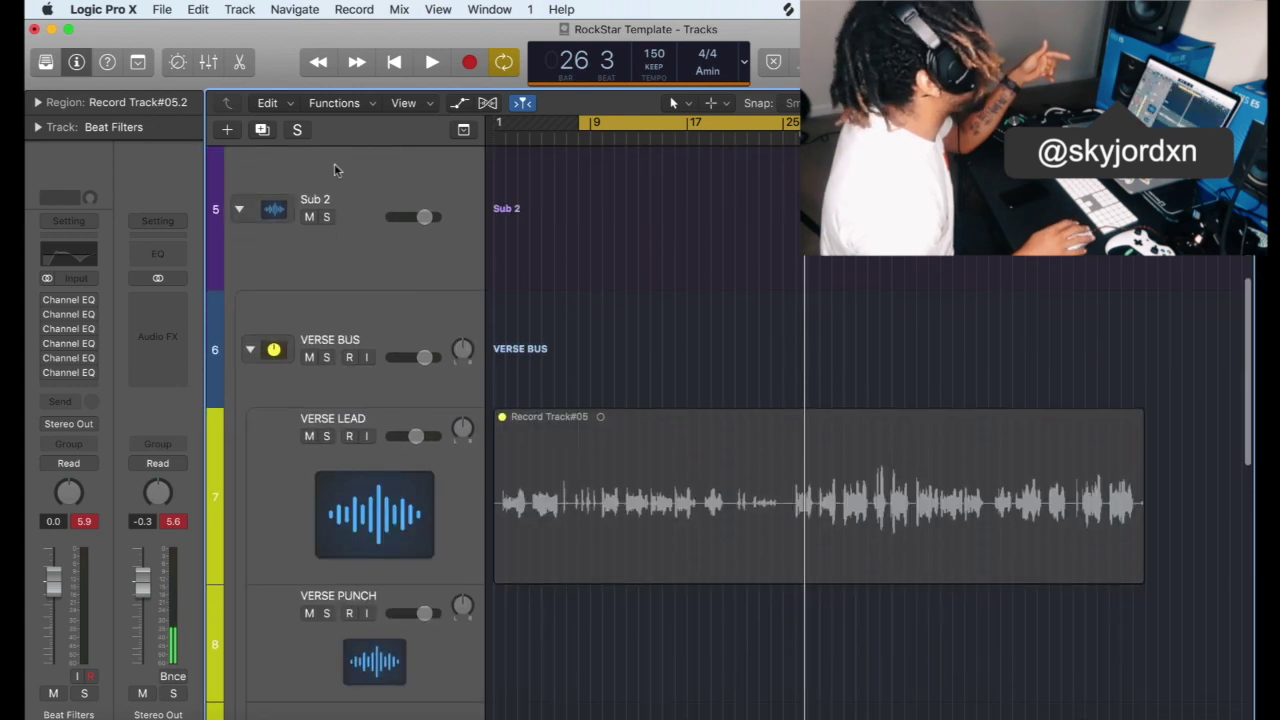
pyautogui.scroll(-1, 383, 310)
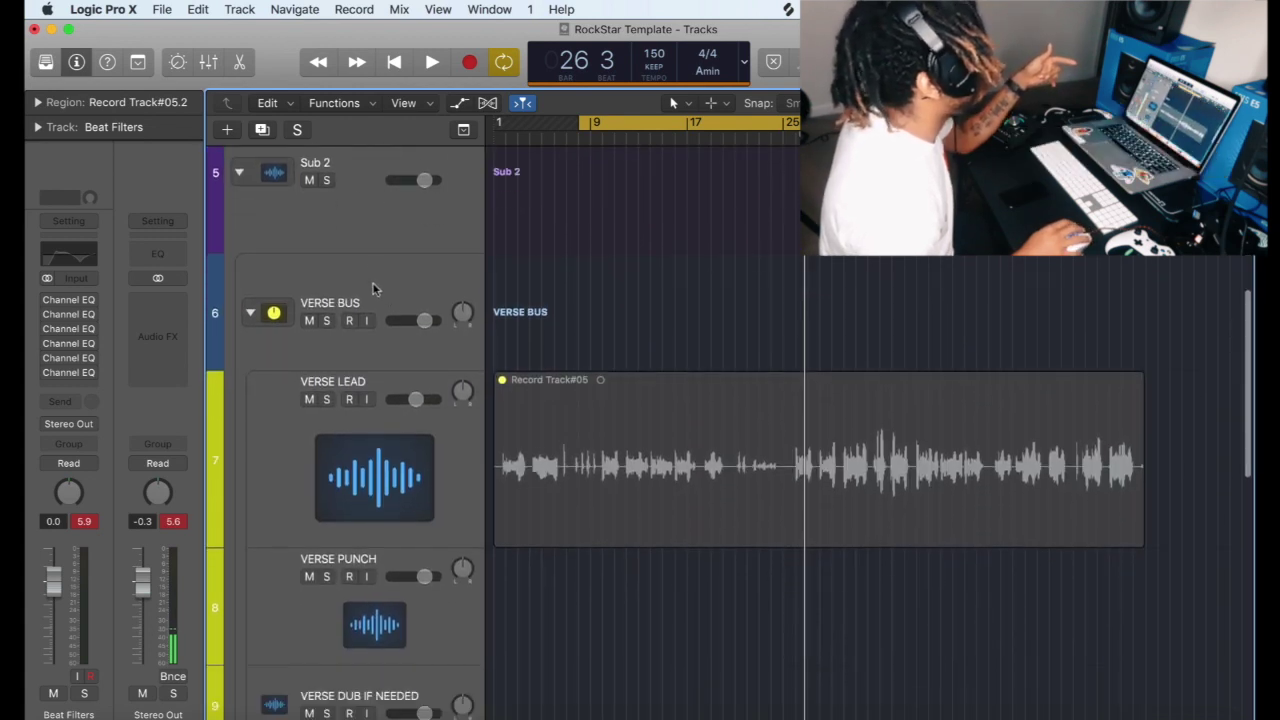
pyautogui.scroll(-5, 380, 302)
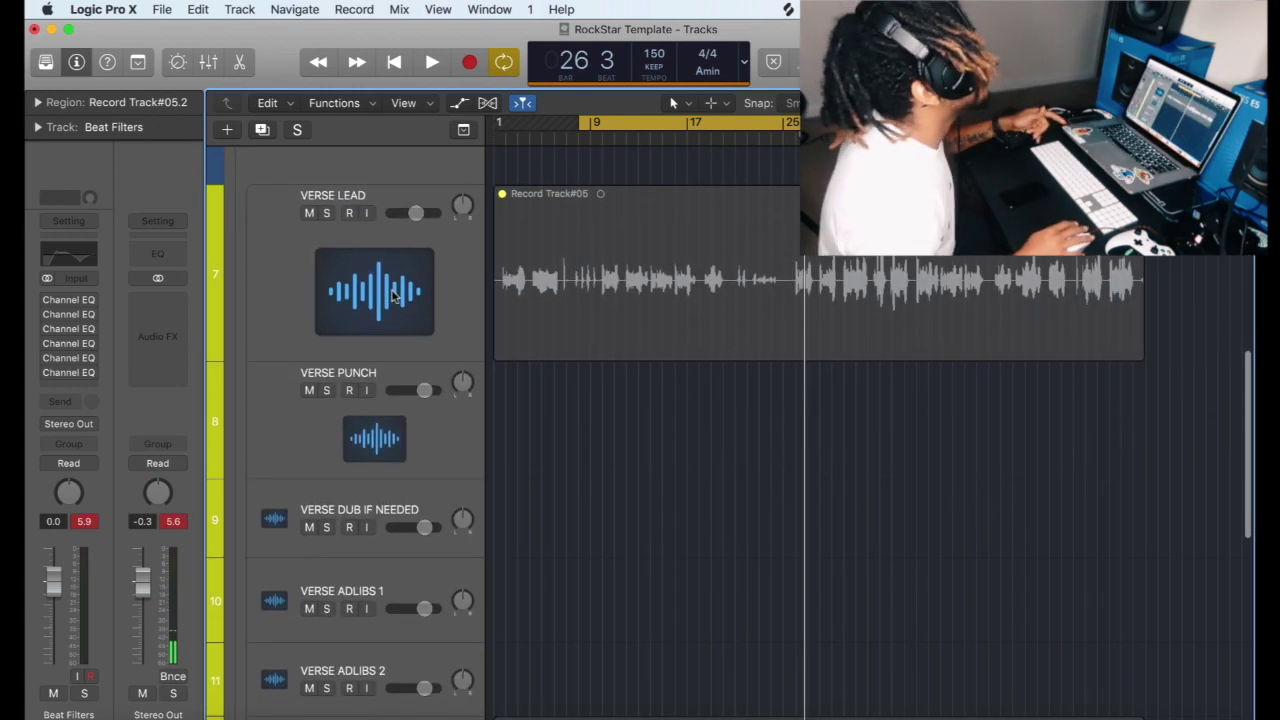
pyautogui.scroll(4, 392, 318)
pyautogui.scroll(-3, 391, 323)
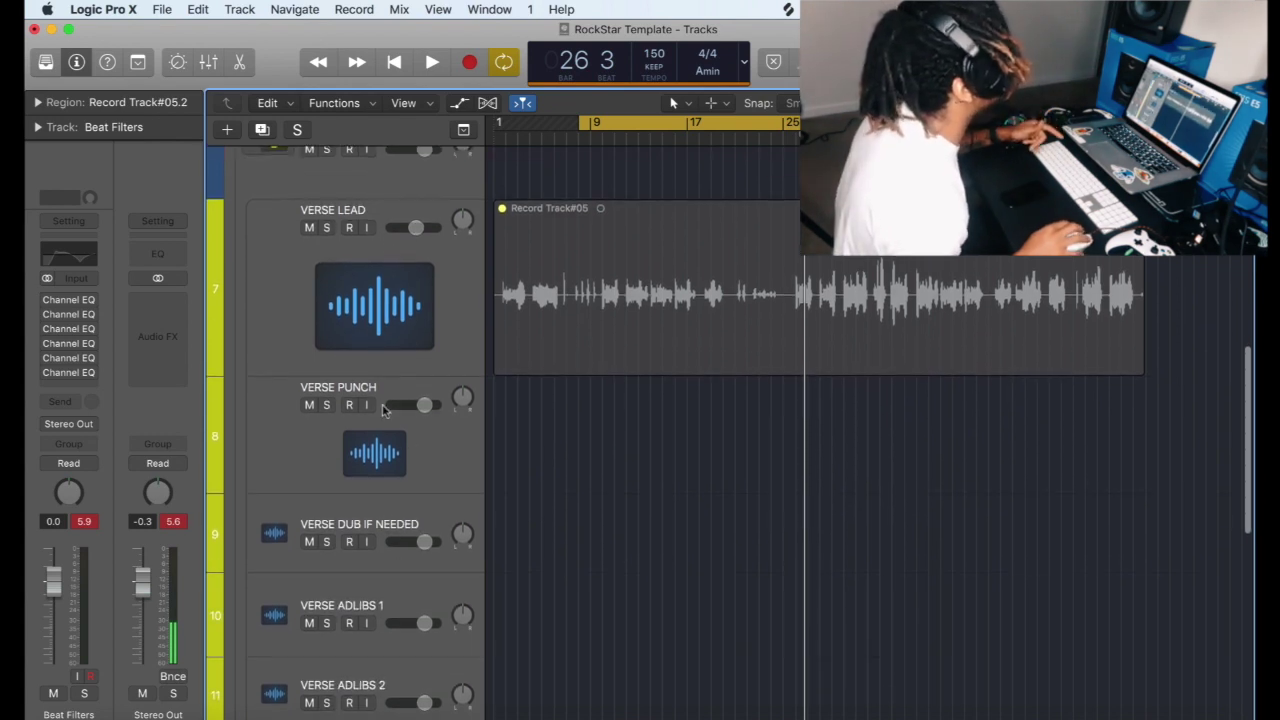
pyautogui.scroll(-8, 405, 515)
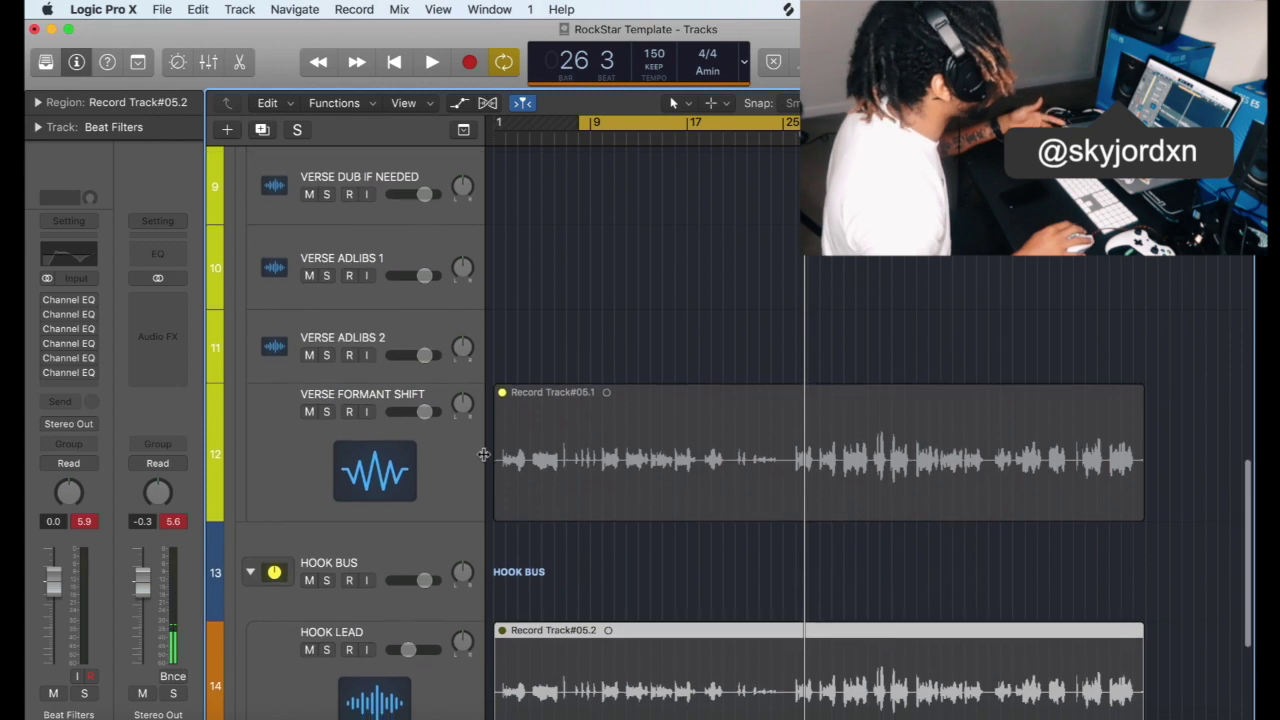
pyautogui.scroll(-3, 390, 432)
pyautogui.scroll(-3, 365, 450)
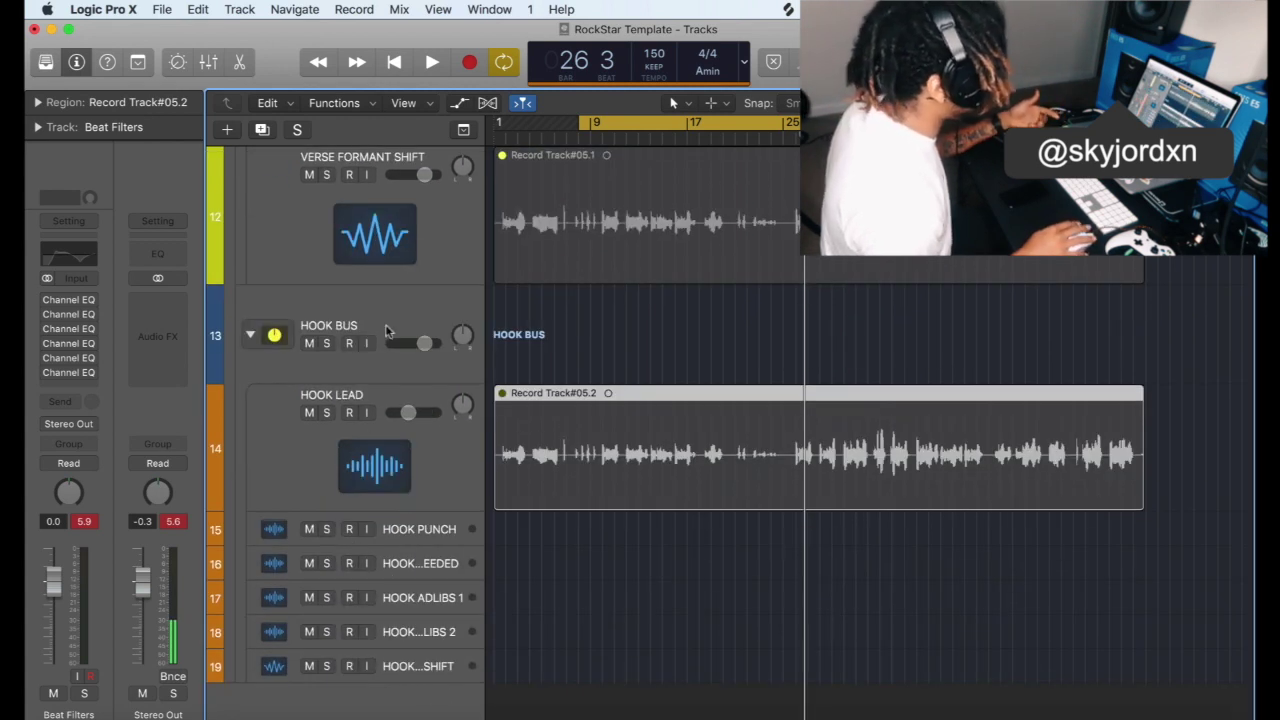
pyautogui.scroll(15, 385, 330)
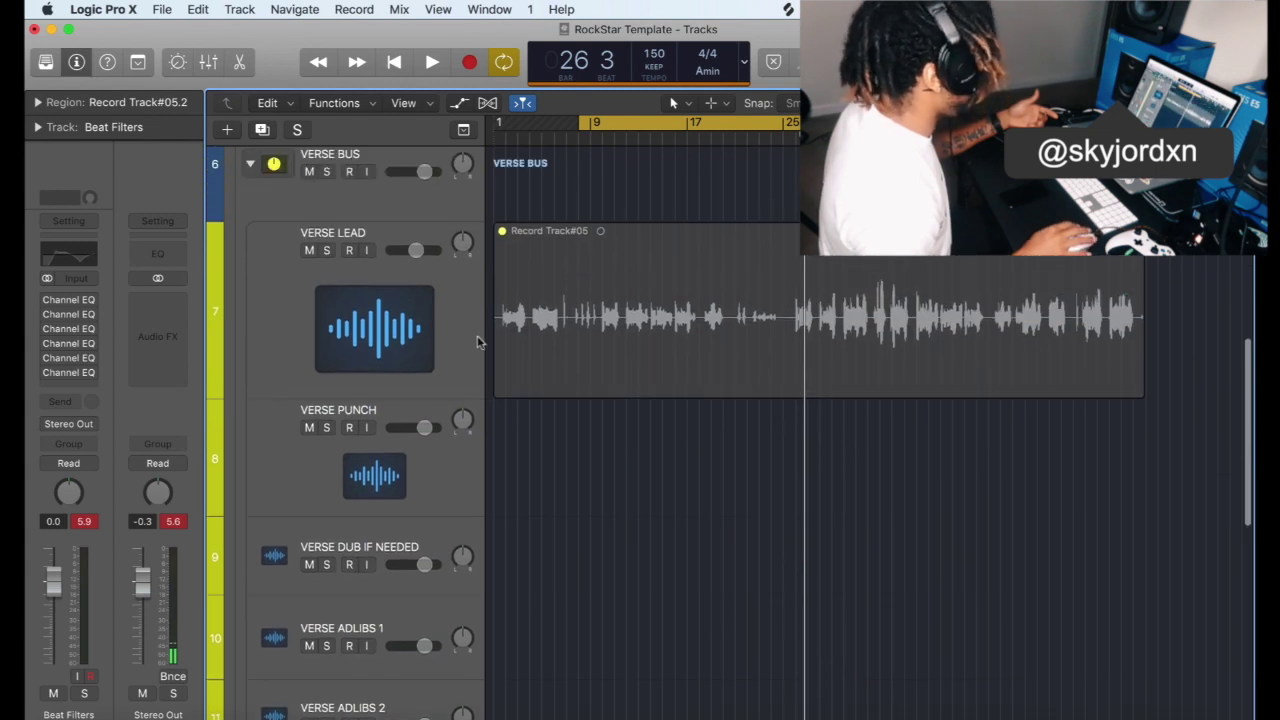
pyautogui.scroll(3, 382, 254)
pyautogui.scroll(3, 400, 340)
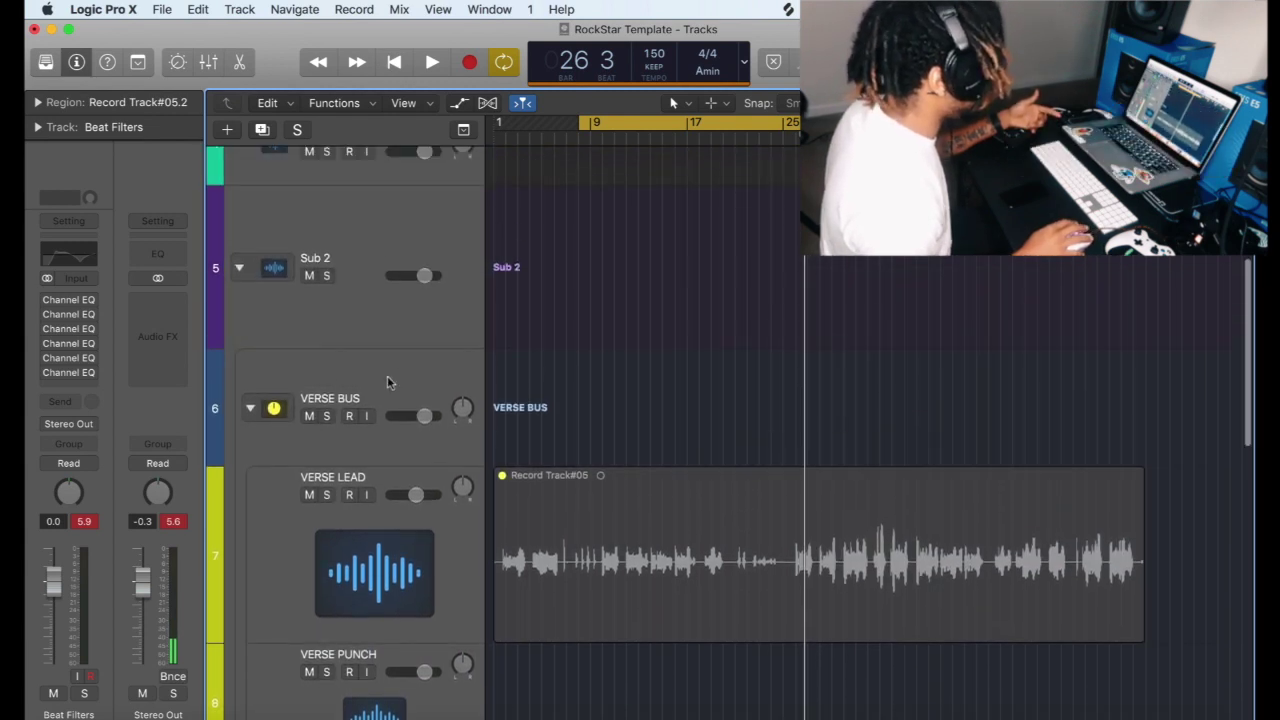
pyautogui.scroll(-10, 368, 412)
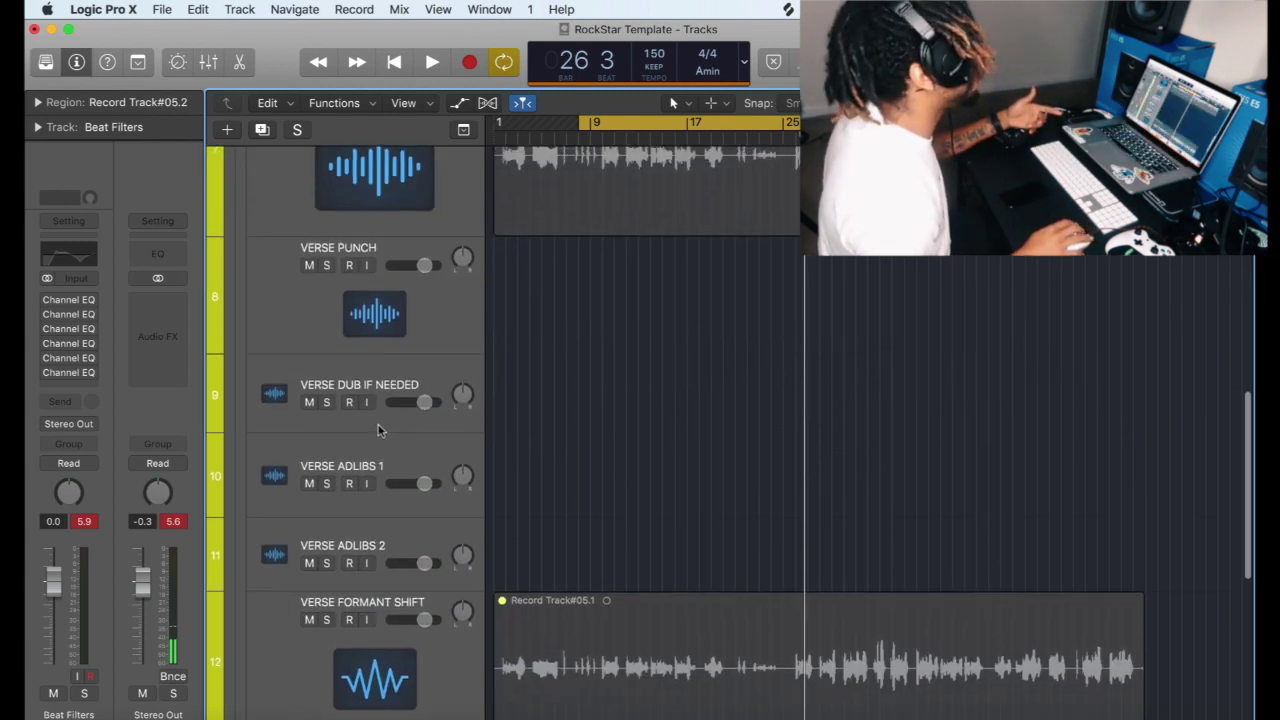
pyautogui.scroll(12, 378, 330)
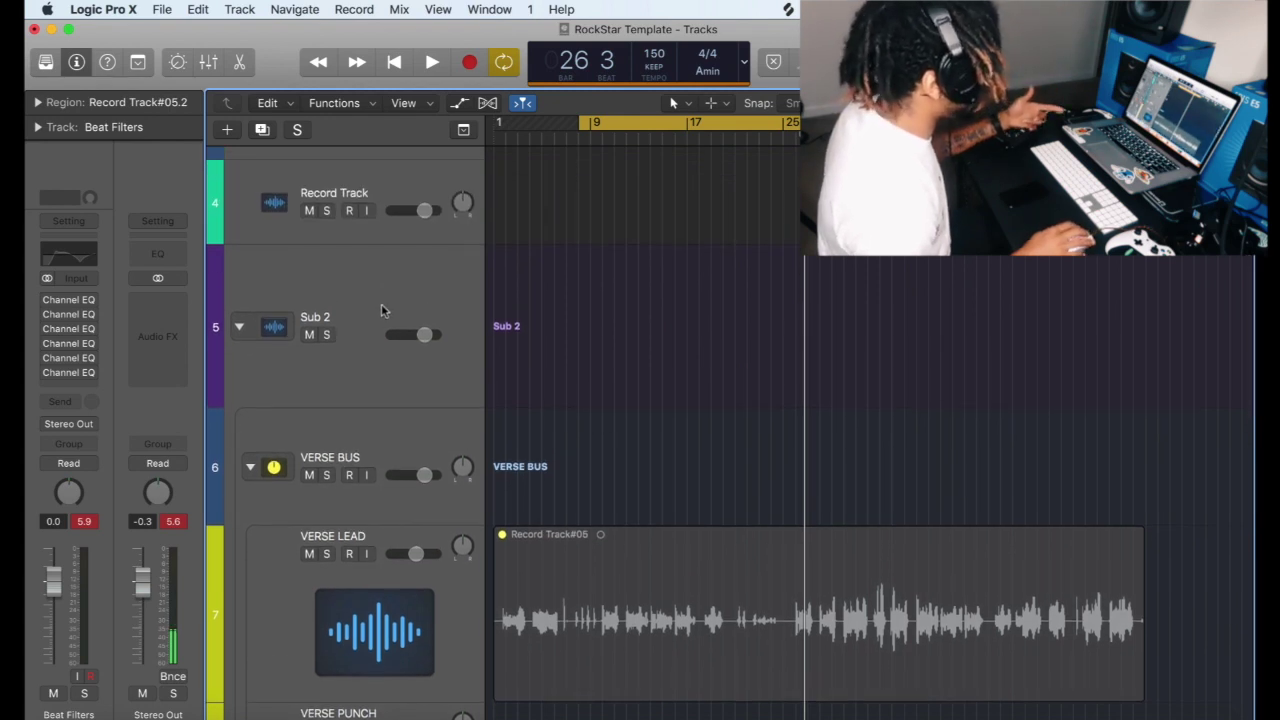
# Step: Select the VERSE BUS track to show its Tube EQ and C4 channel strip
pyautogui.click(381, 304)
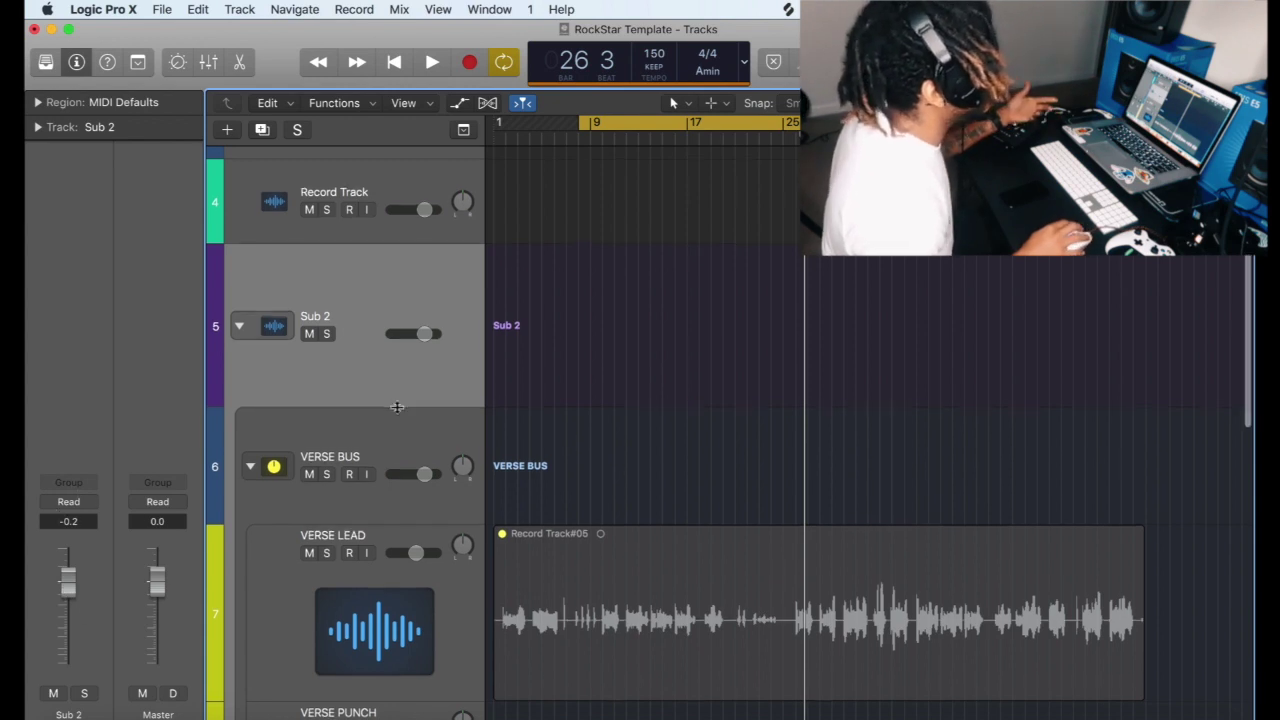
pyautogui.scroll(-3, 366, 400)
pyautogui.click(366, 343)
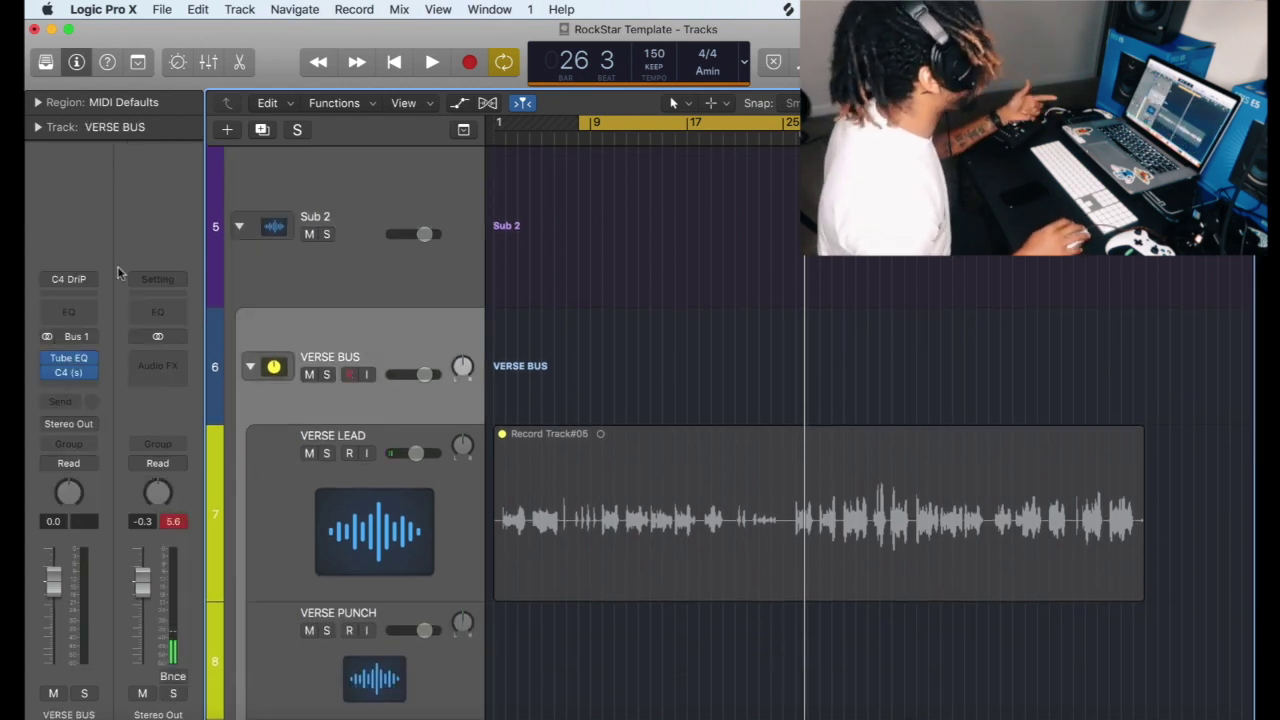
pyautogui.rightClick(388, 341)
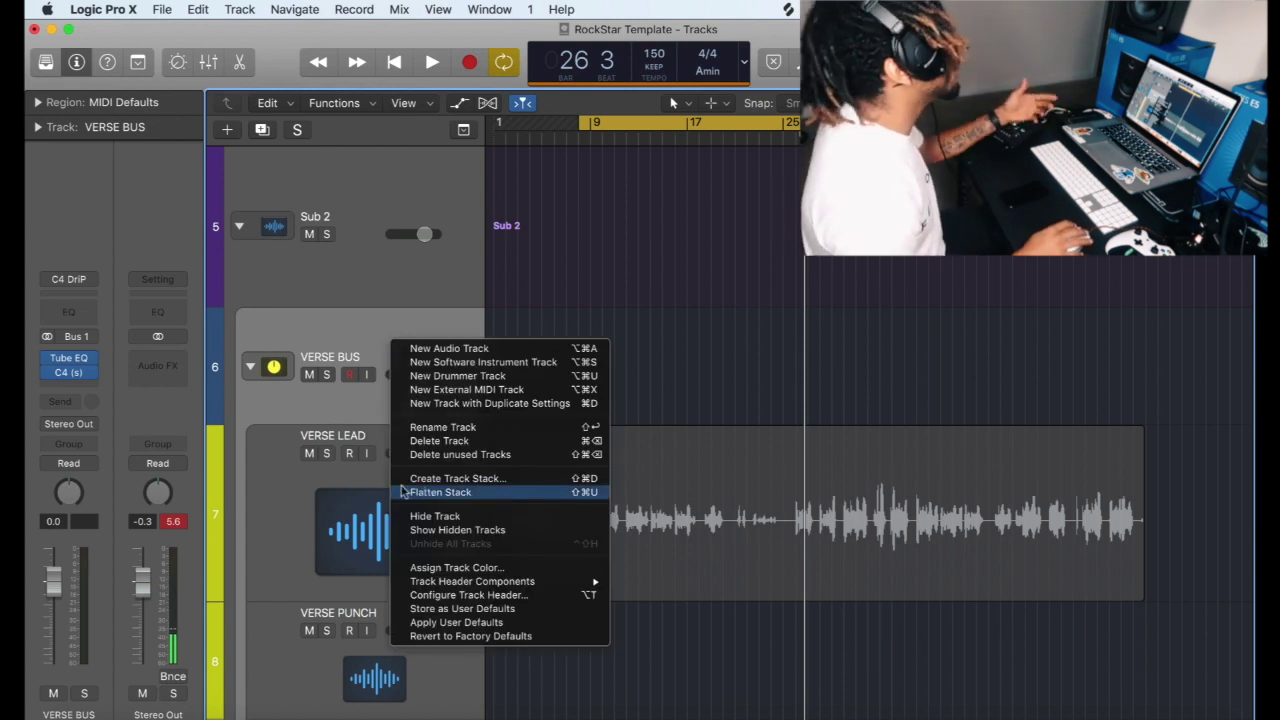
pyautogui.click(599, 419)
pyautogui.scroll(-5, 583, 432)
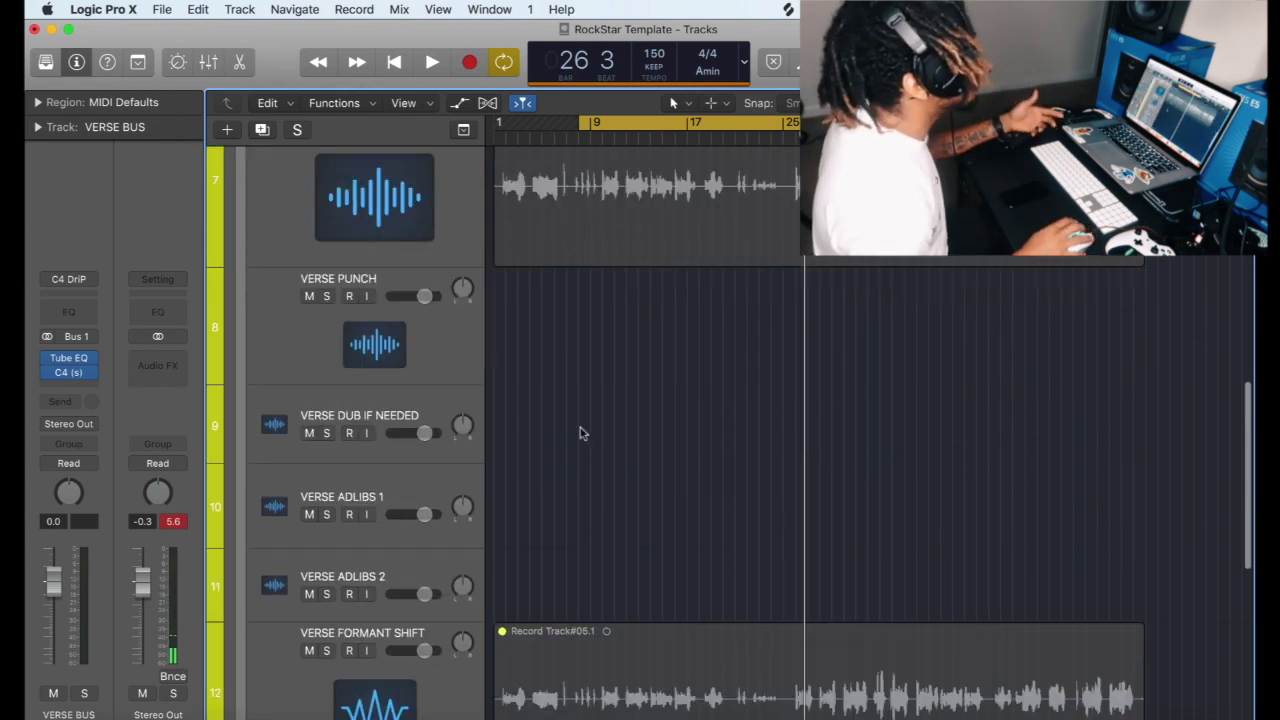
pyautogui.scroll(-5, 583, 432)
pyautogui.scroll(10, 370, 400)
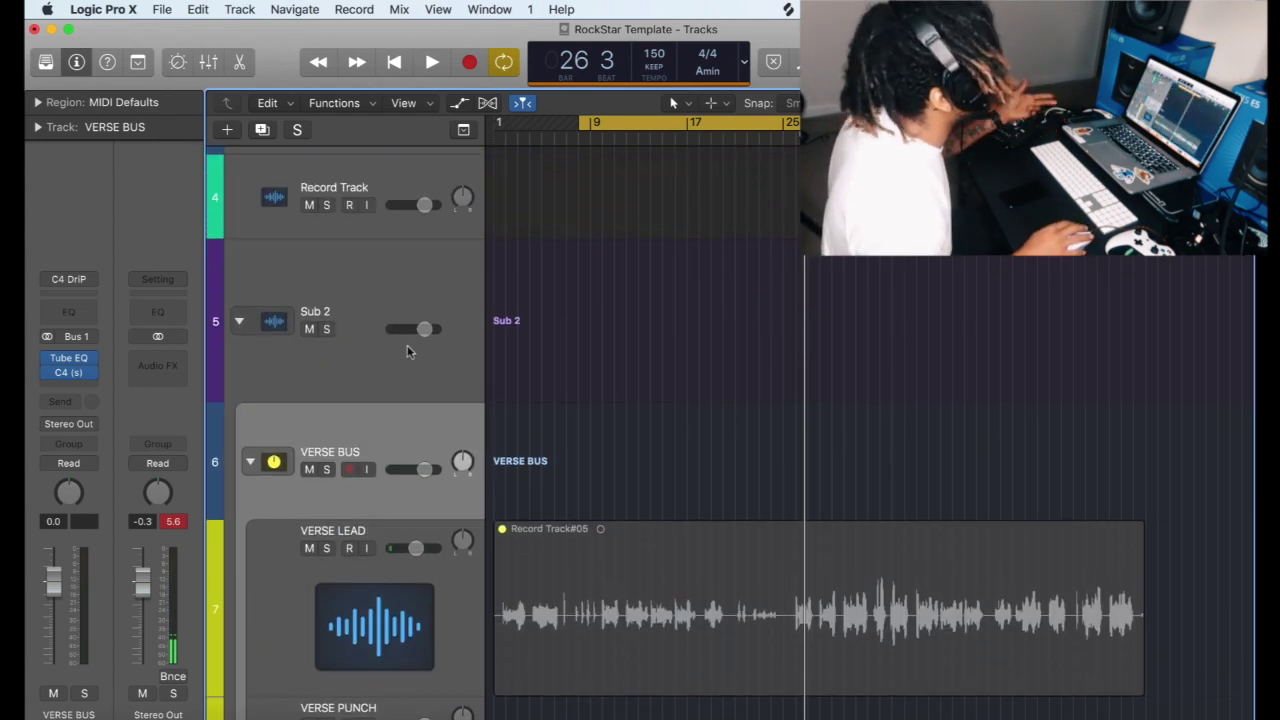
pyautogui.click(404, 291)
pyautogui.click(388, 442)
pyautogui.scroll(-2, 451, 447)
pyautogui.scroll(8, 450, 447)
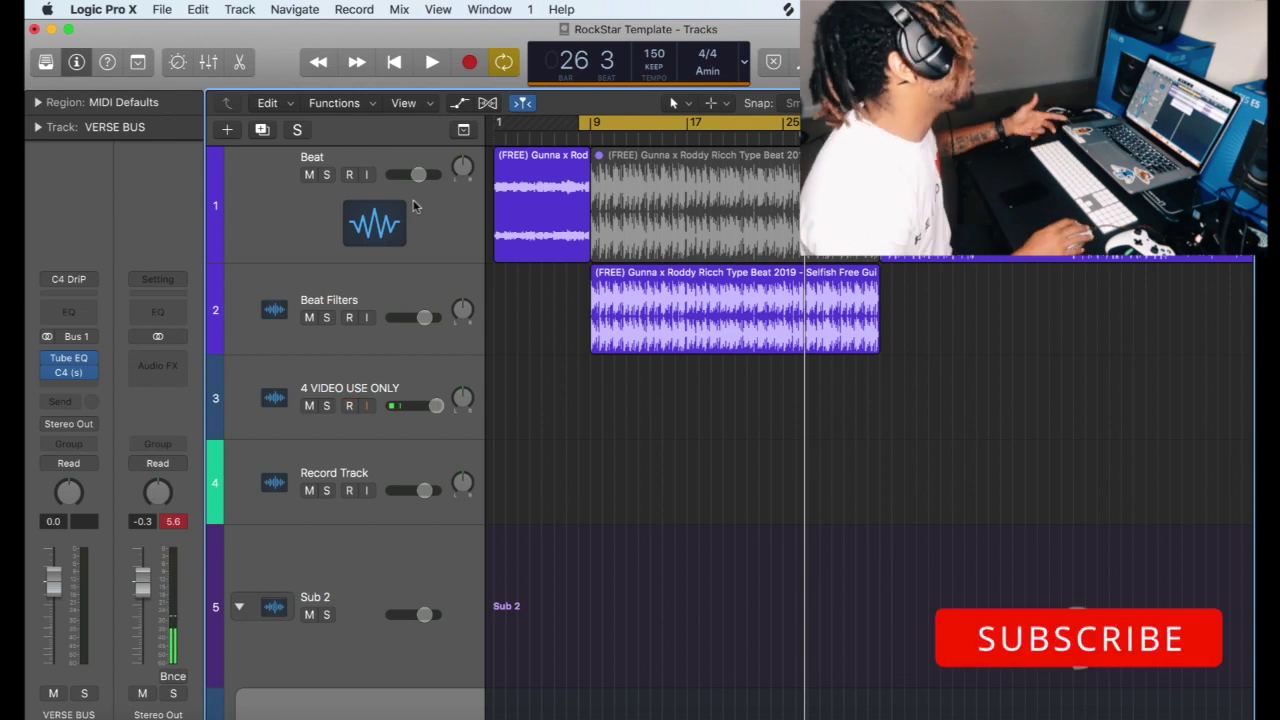
# Step: Play the beat on Beat Filters while bypassing its fourth and lowest Channel EQ plug-ins
pyautogui.click(404, 301)
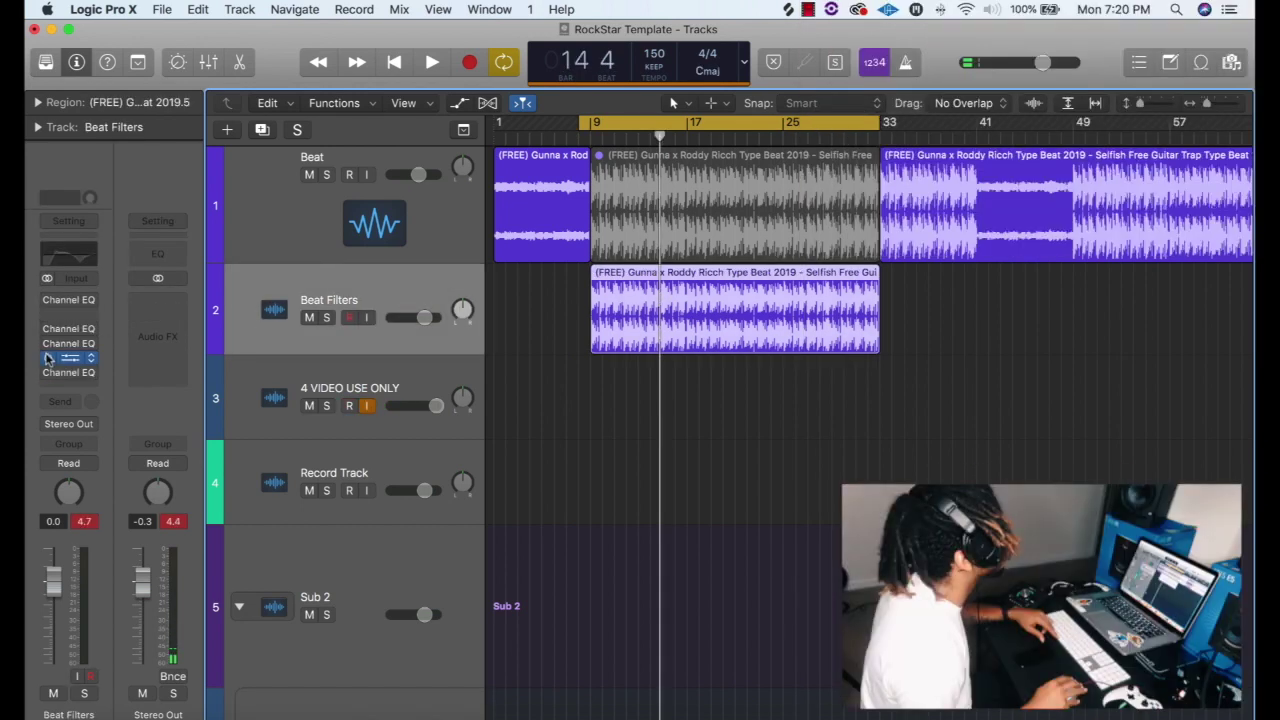
pyautogui.press('space')
pyautogui.click(72, 358)
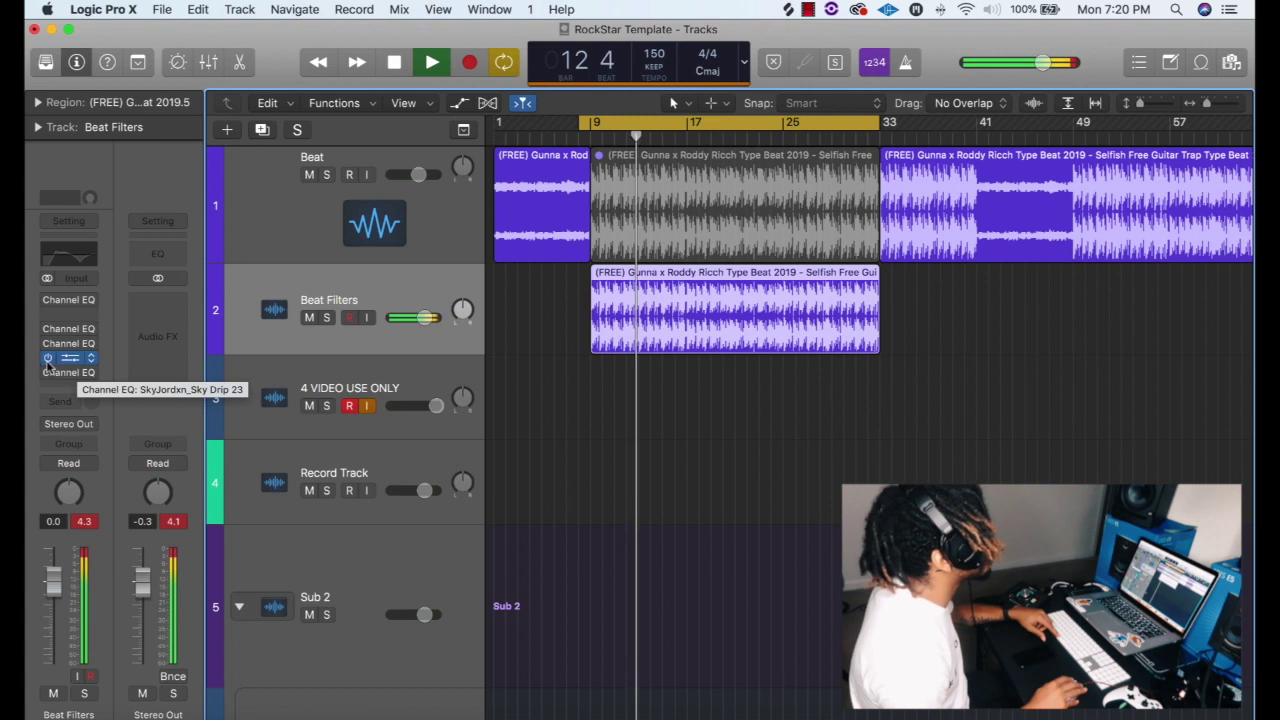
pyautogui.press('space')
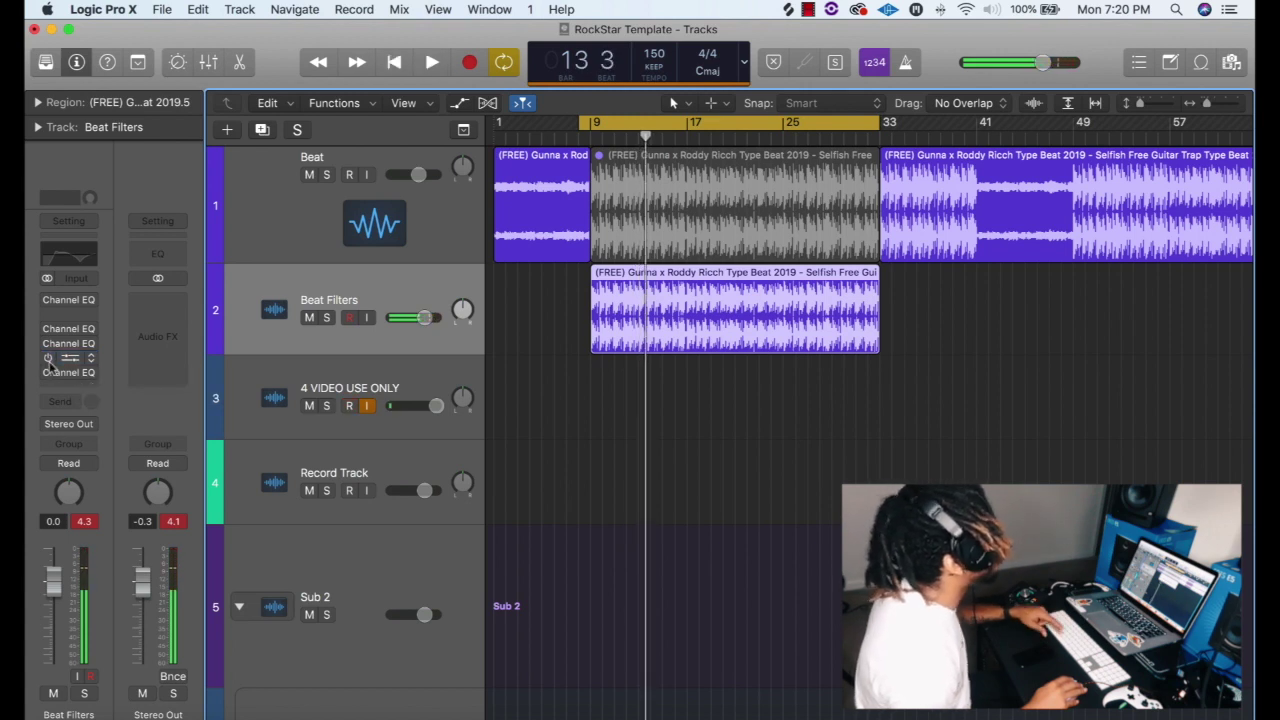
pyautogui.press('space')
pyautogui.click(48, 373)
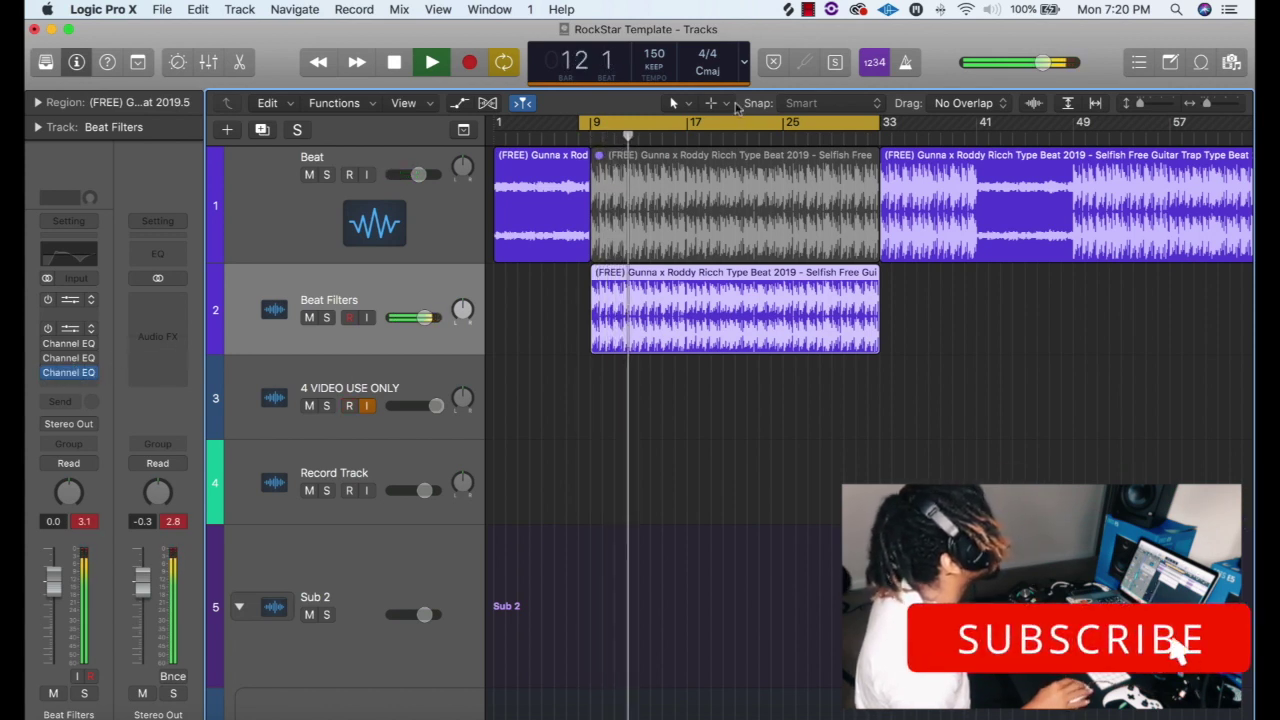
pyautogui.moveTo(50, 374)
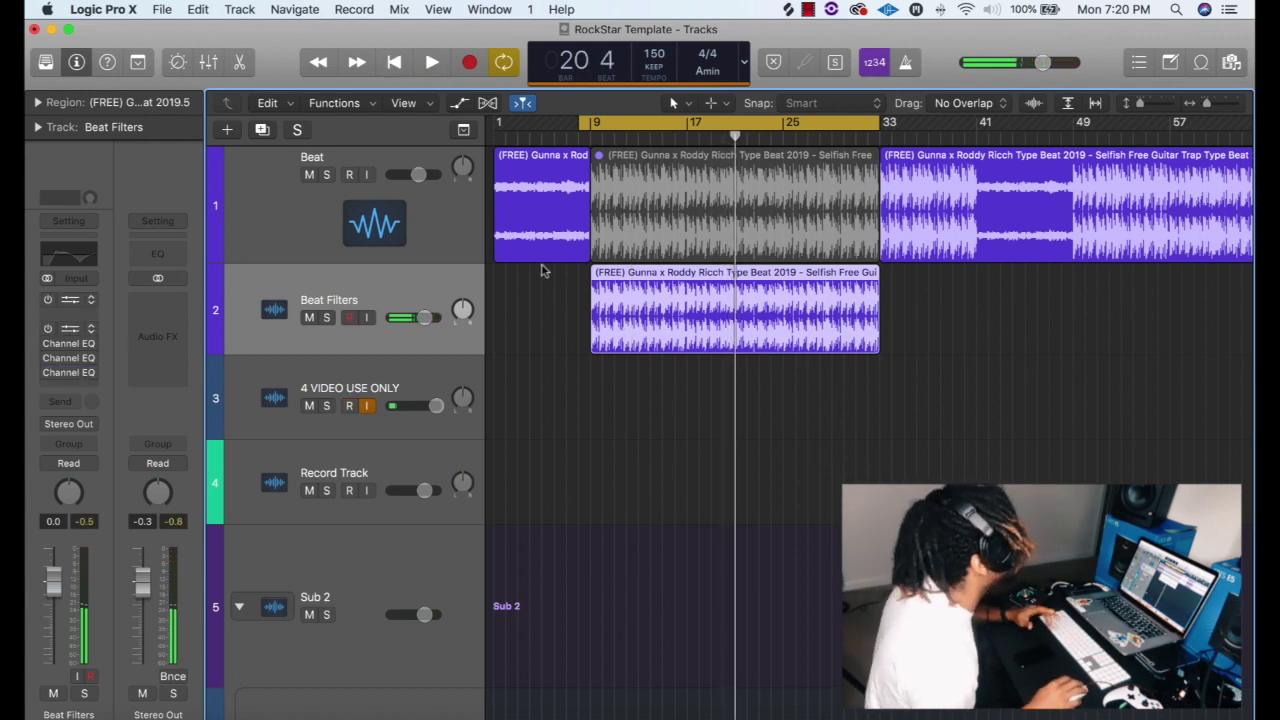
# Step: Select the VERSE LEAD track and open its SkyLiTe DriP channel strip settings list
pyautogui.scroll(-6, 640, 365)
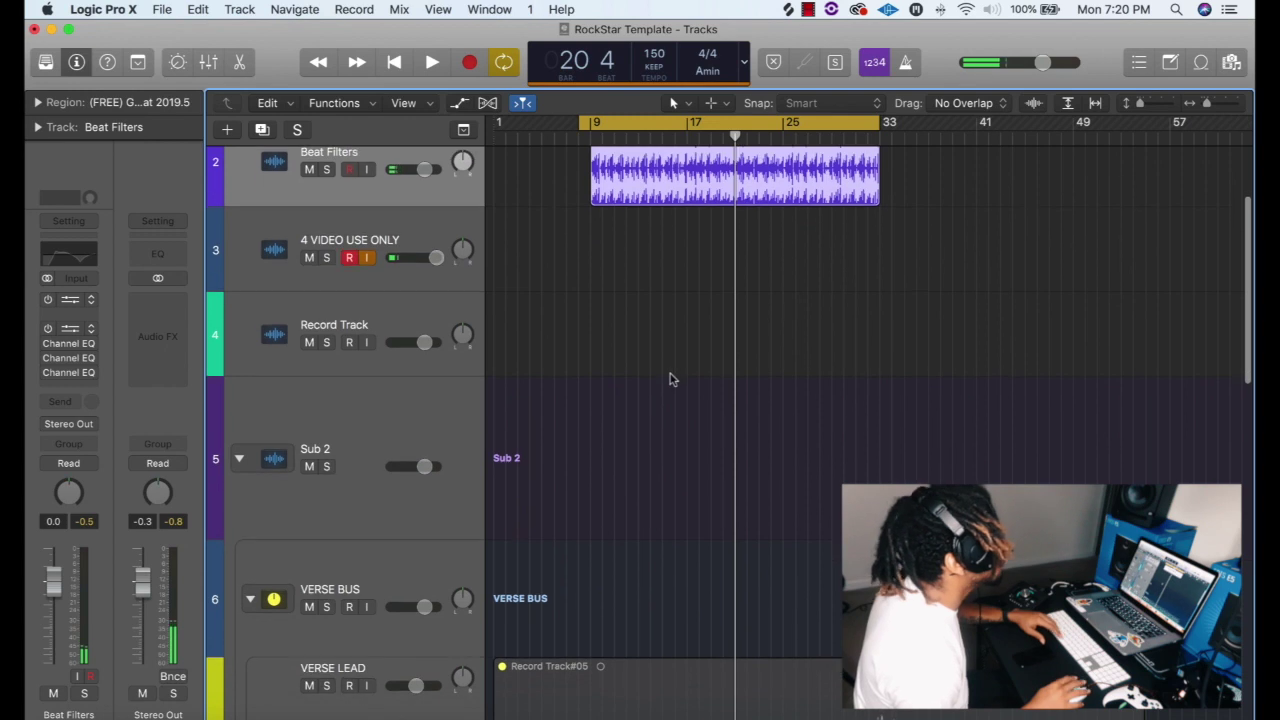
pyautogui.scroll(-3, 615, 360)
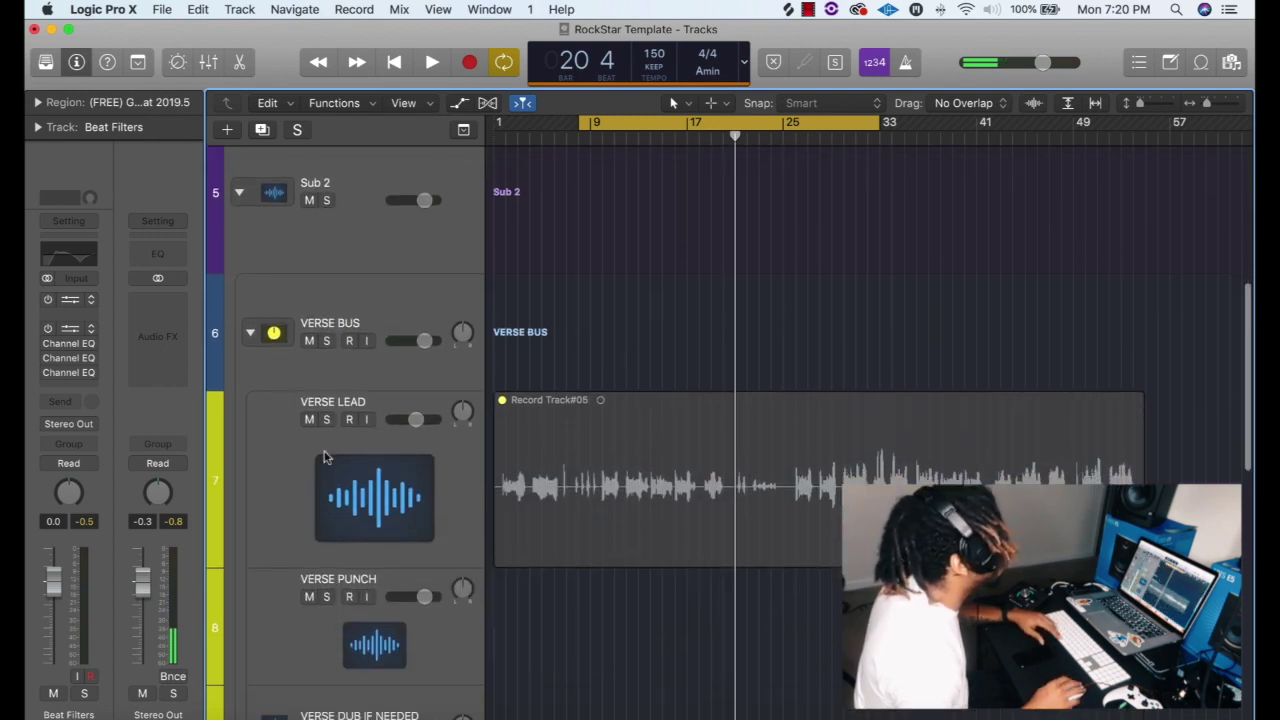
pyautogui.click(279, 437)
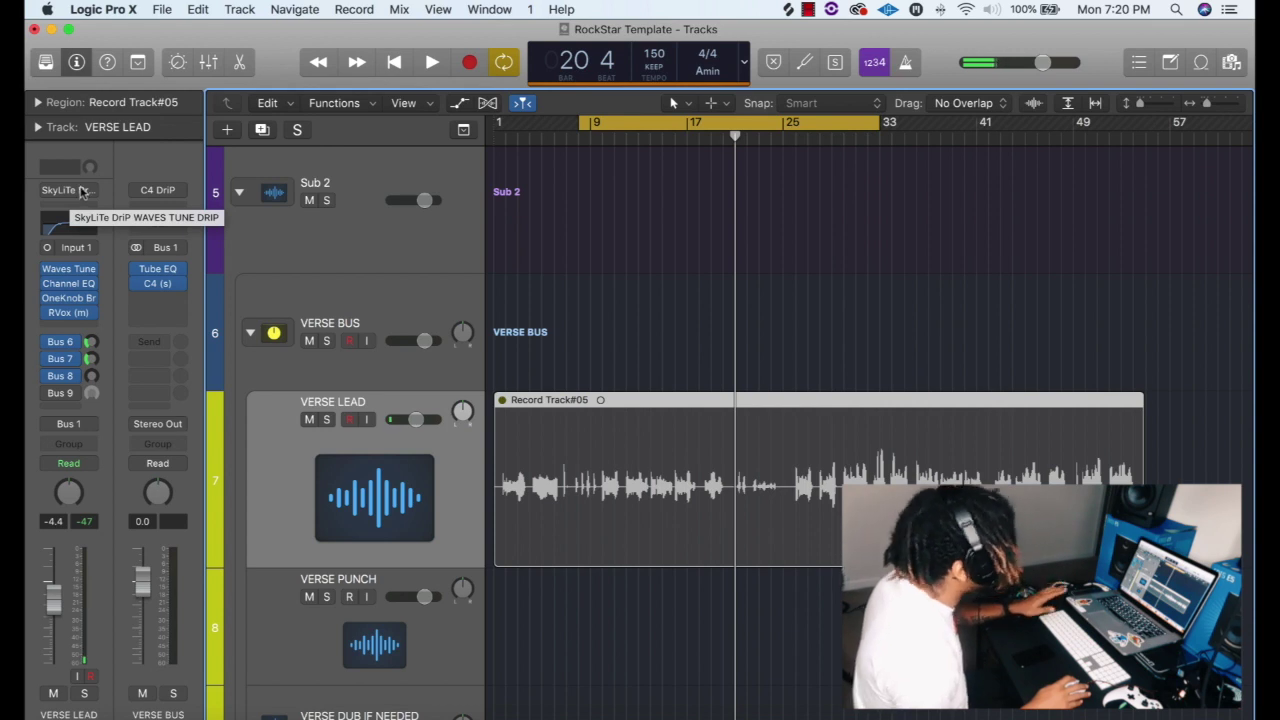
pyautogui.click(83, 192)
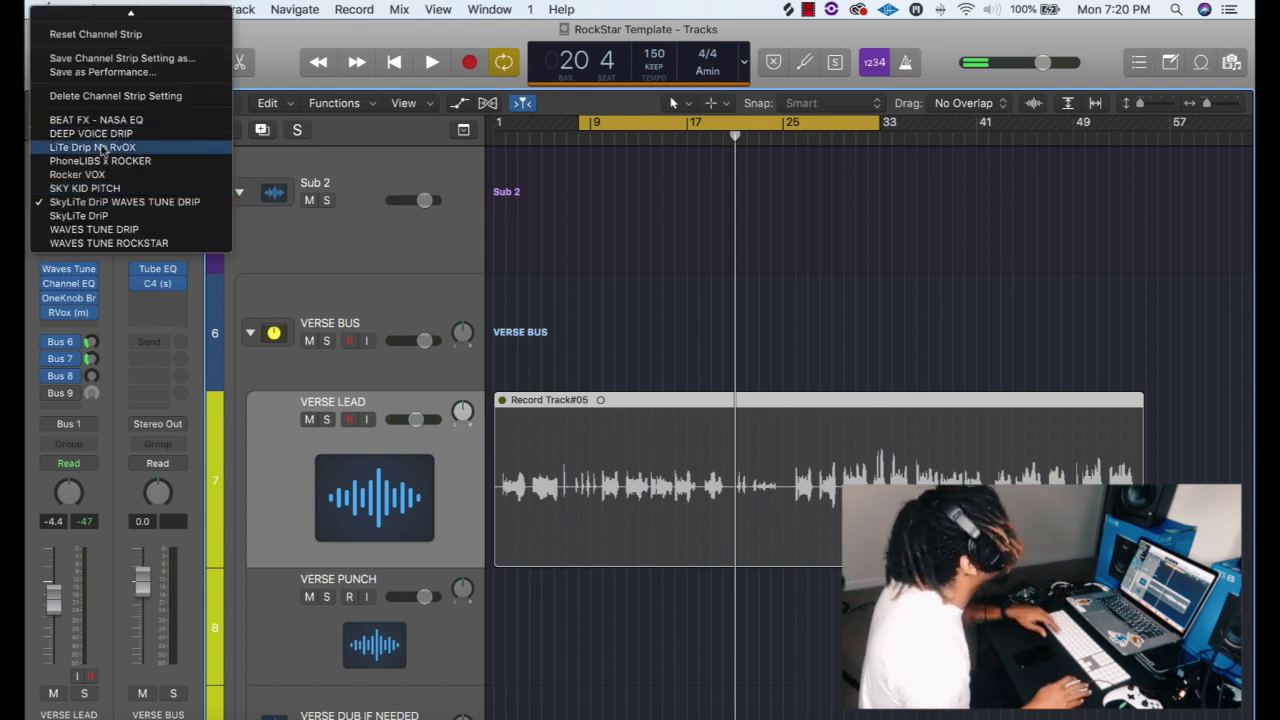
# Step: Load WAVES TUNE ROCKSTAR onto VERSE LEAD and play the Record Track#05 vocal region
pyautogui.click(155, 243)
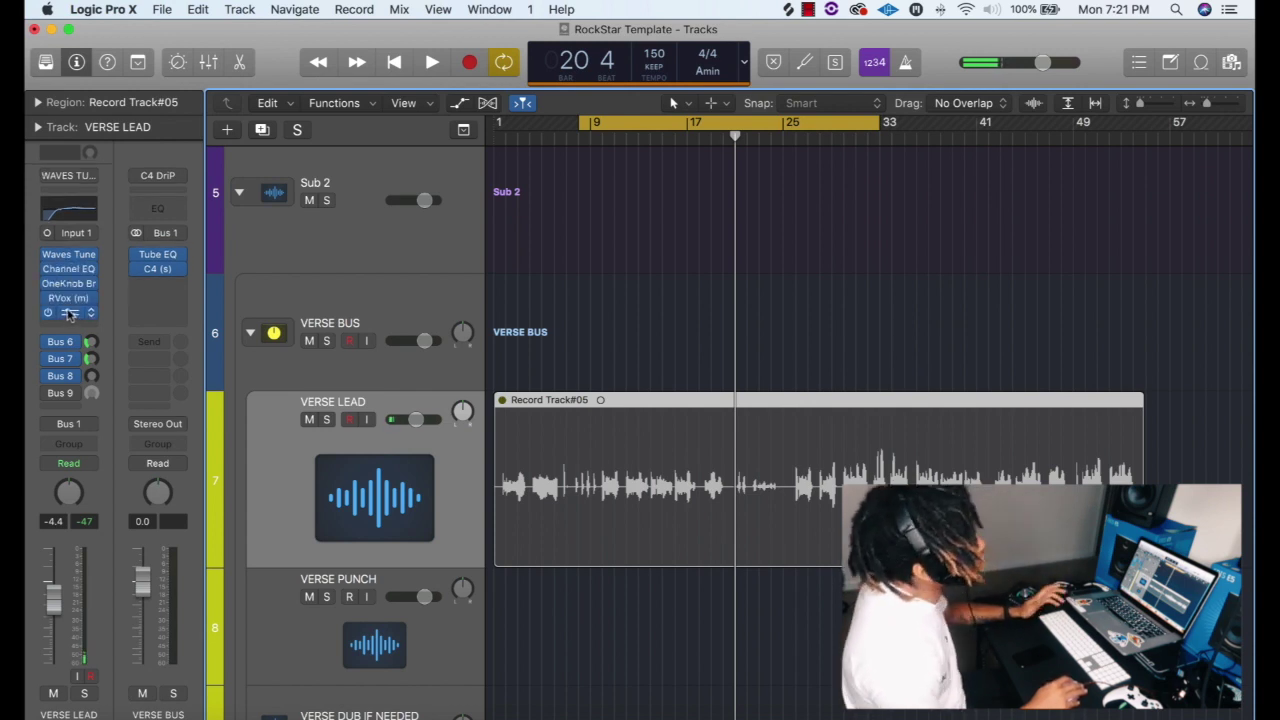
pyautogui.click(726, 531)
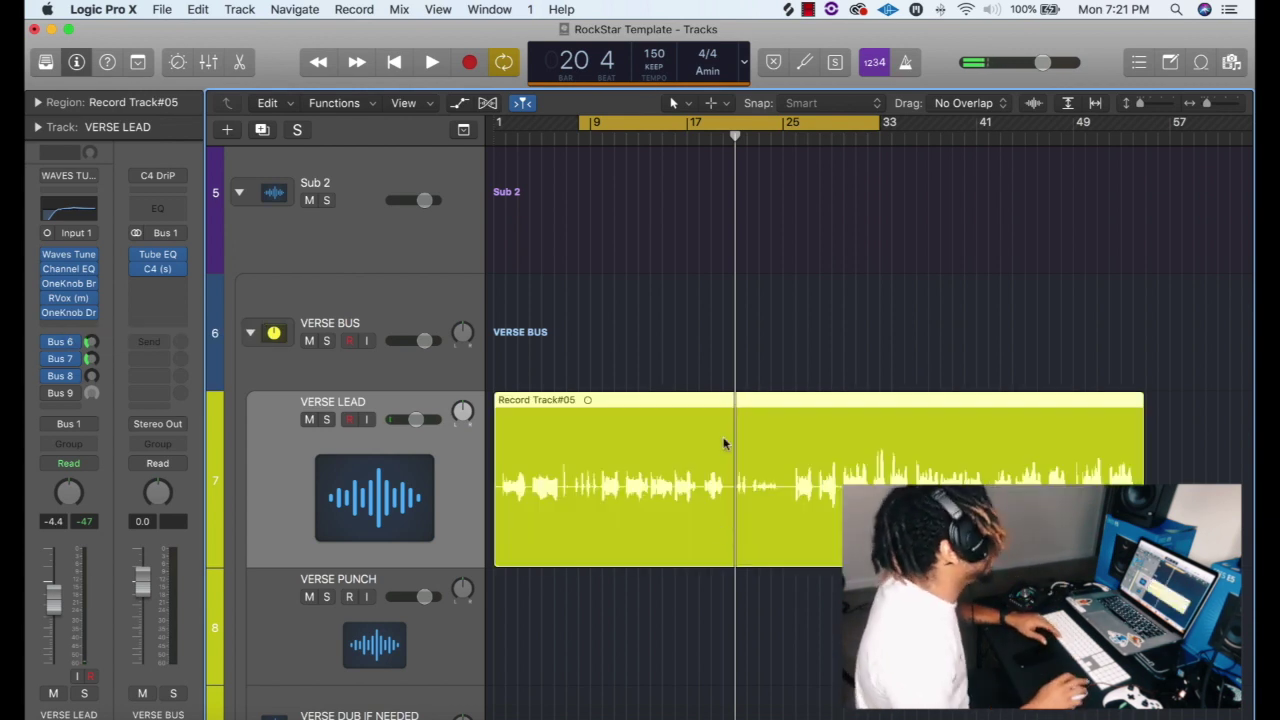
pyautogui.press('space')
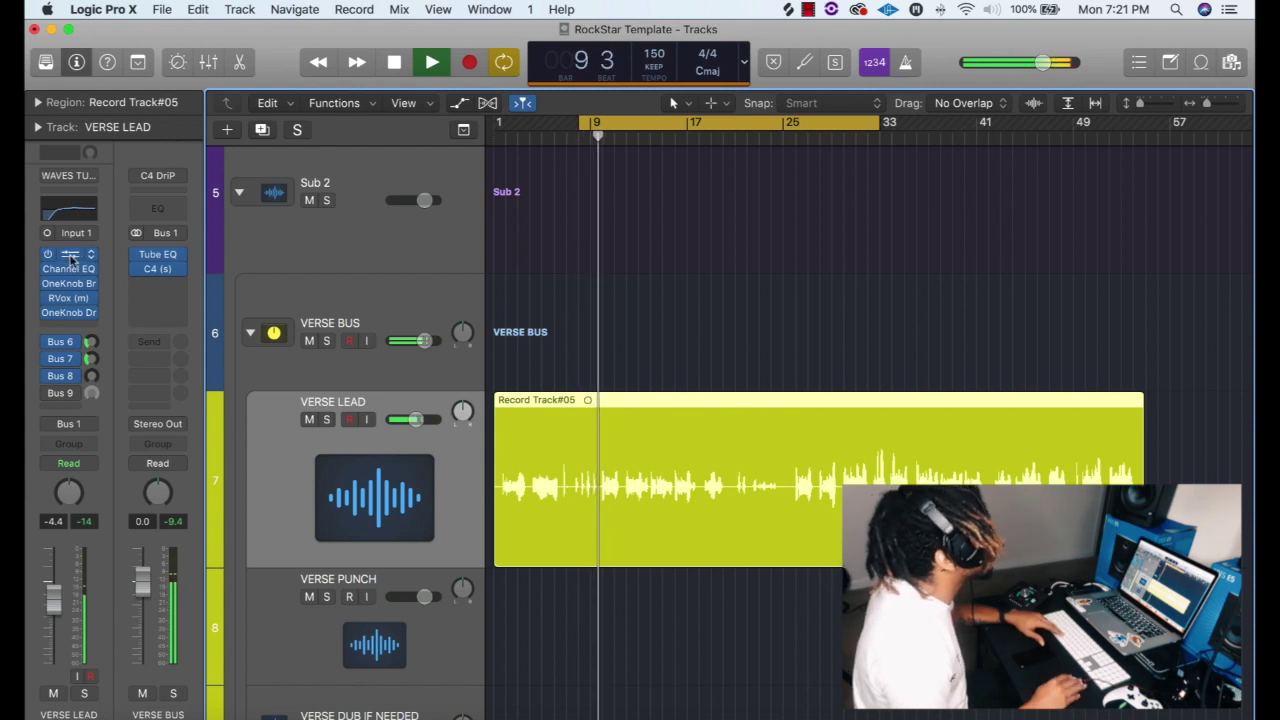
pyautogui.click(68, 254)
# Step: Set Waves Tune's scale root to A and audition the vocal
pyautogui.click(322, 556)
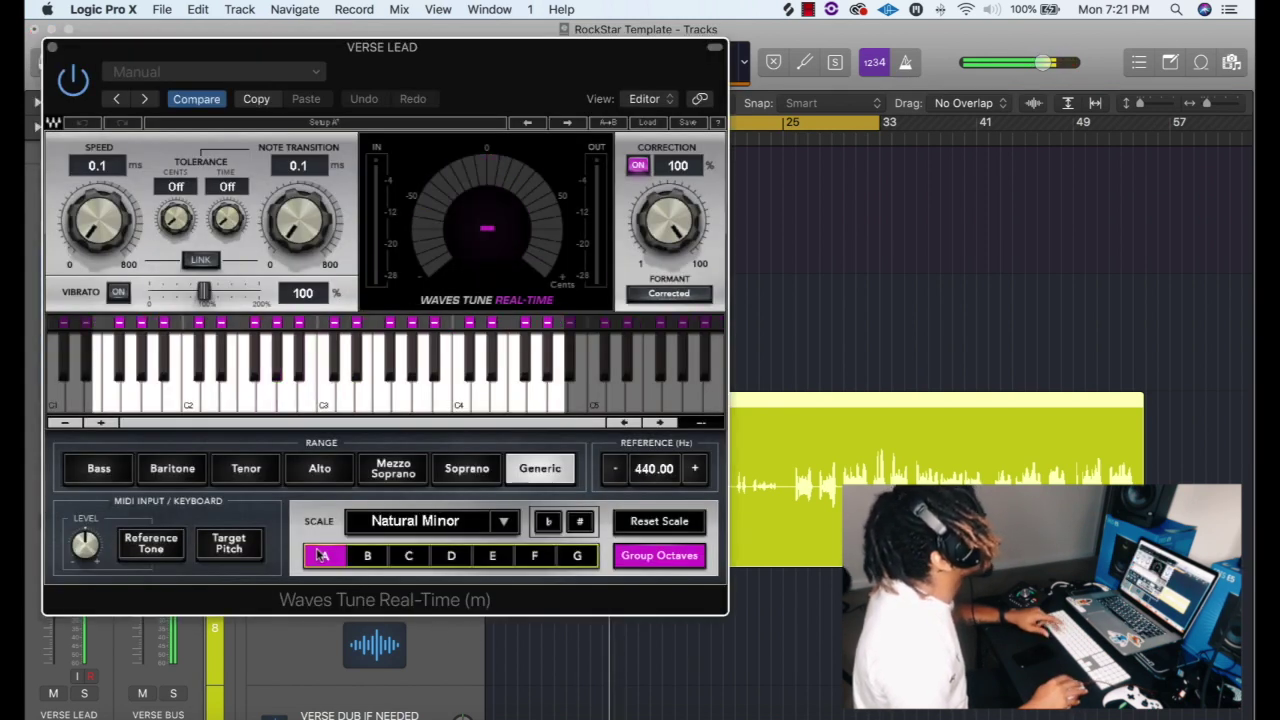
pyautogui.click(53, 49)
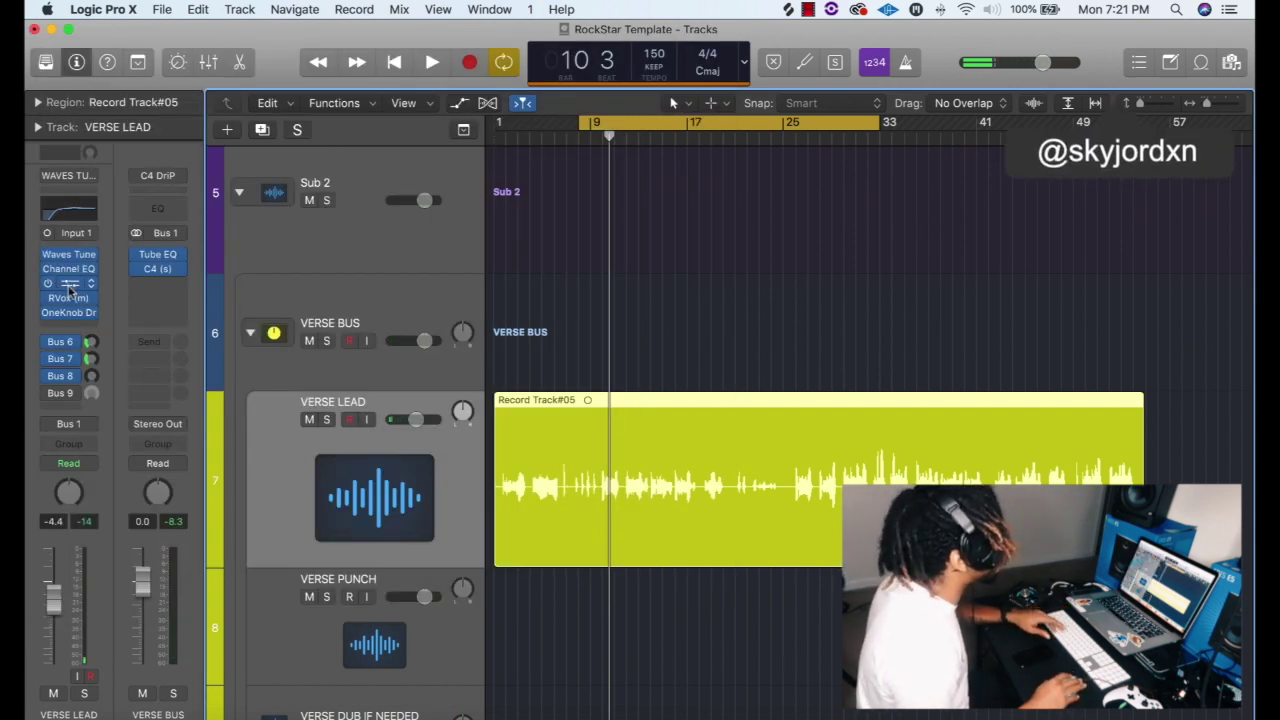
pyautogui.press('space')
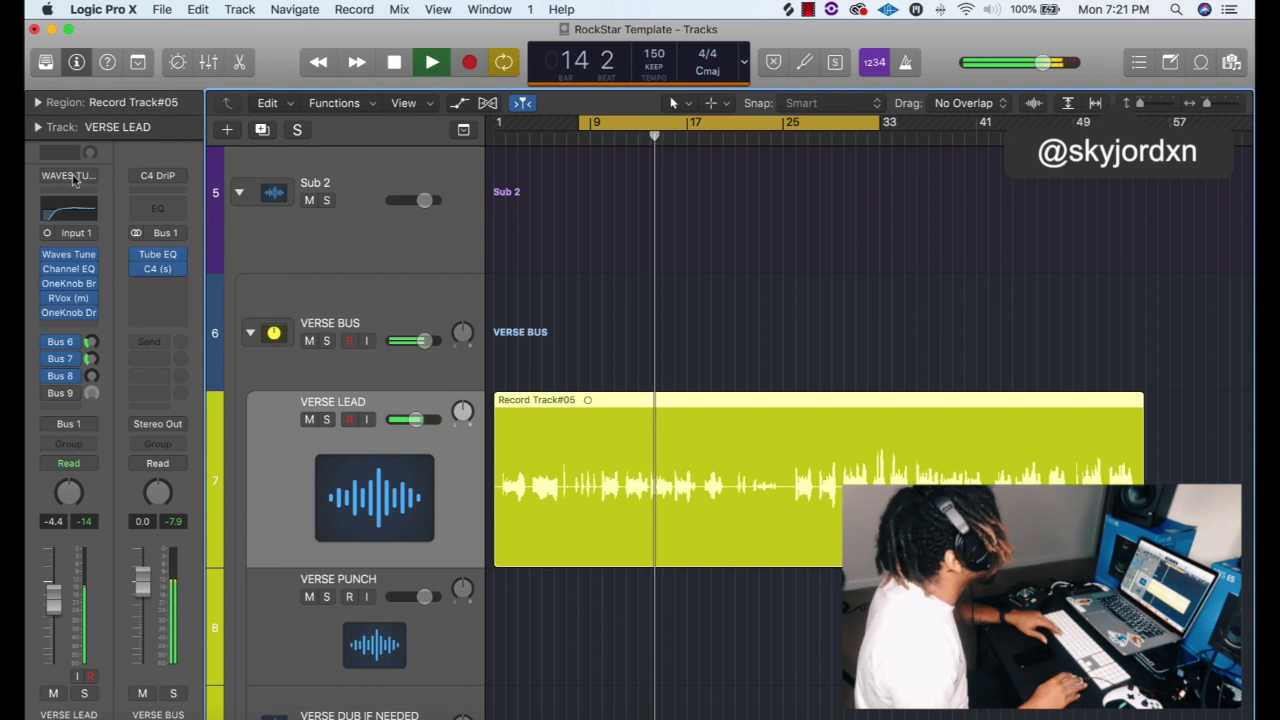
pyautogui.press('space')
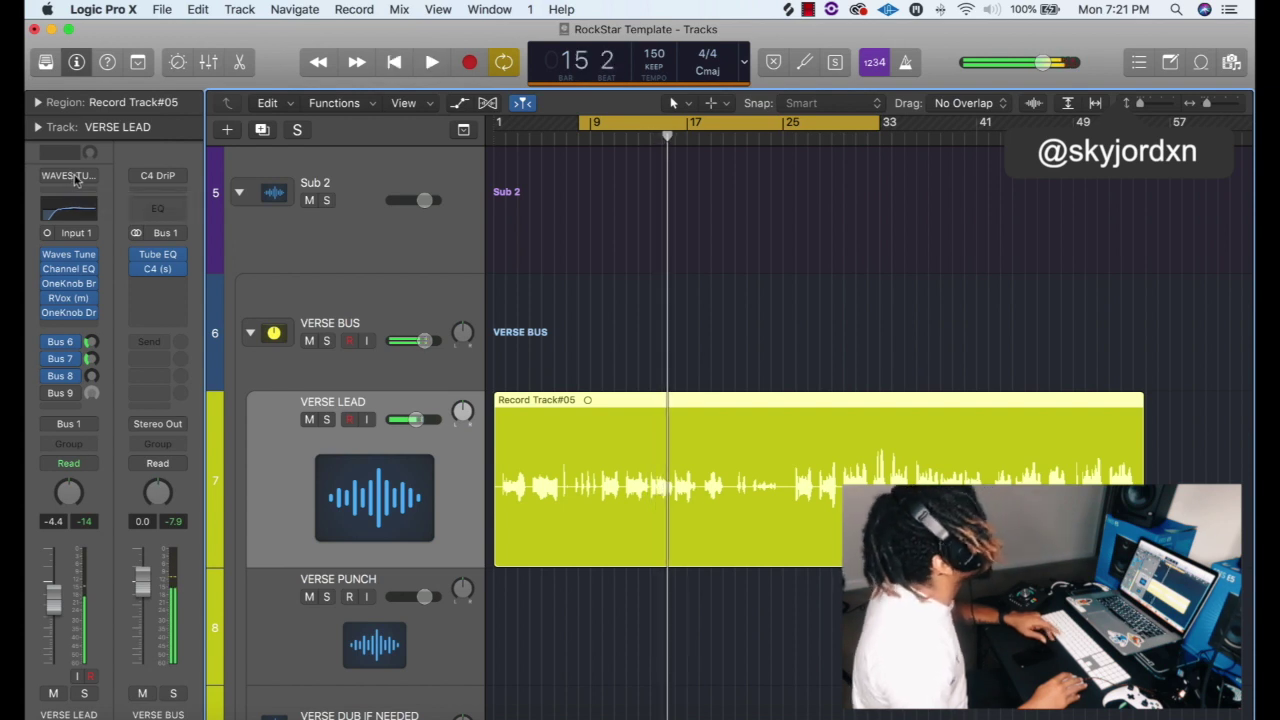
# Step: Load WAVES TUNE DRIP, set its Waves Tune root to A for A Natural Minor, and audition
pyautogui.click(75, 178)
pyautogui.click(95, 174)
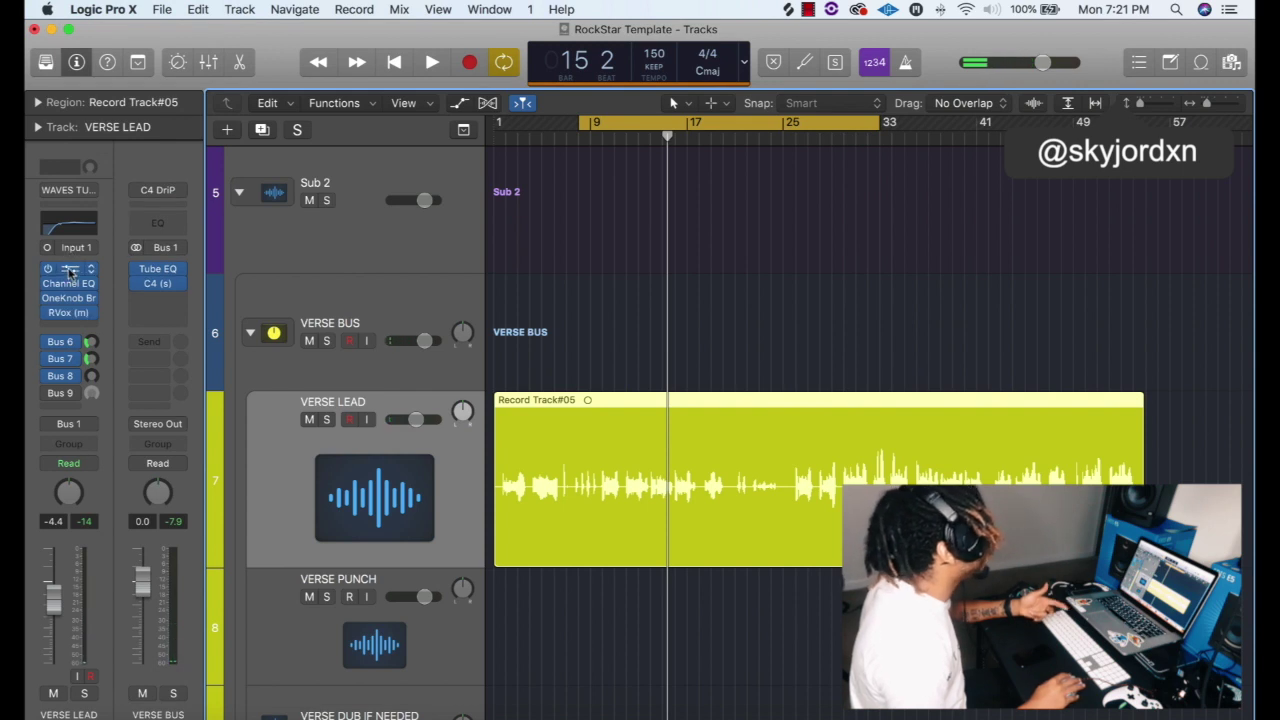
pyautogui.click(70, 270)
pyautogui.click(322, 556)
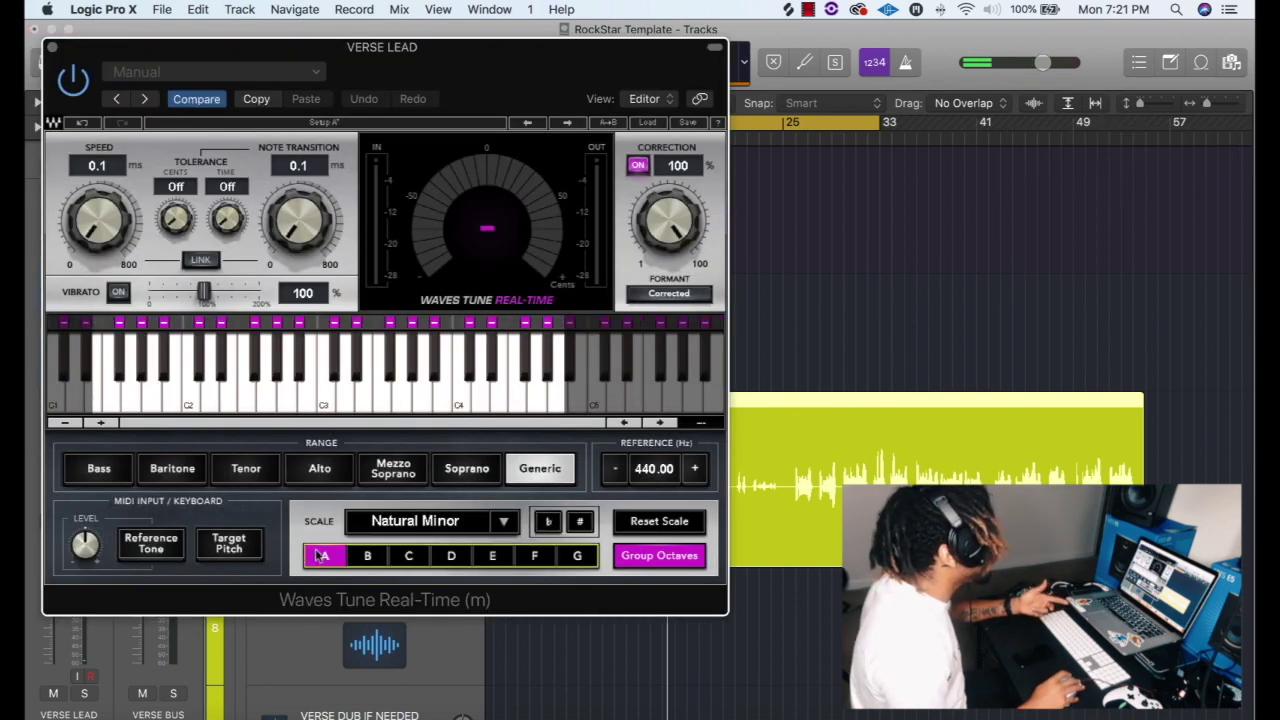
pyautogui.click(50, 48)
pyautogui.press('space')
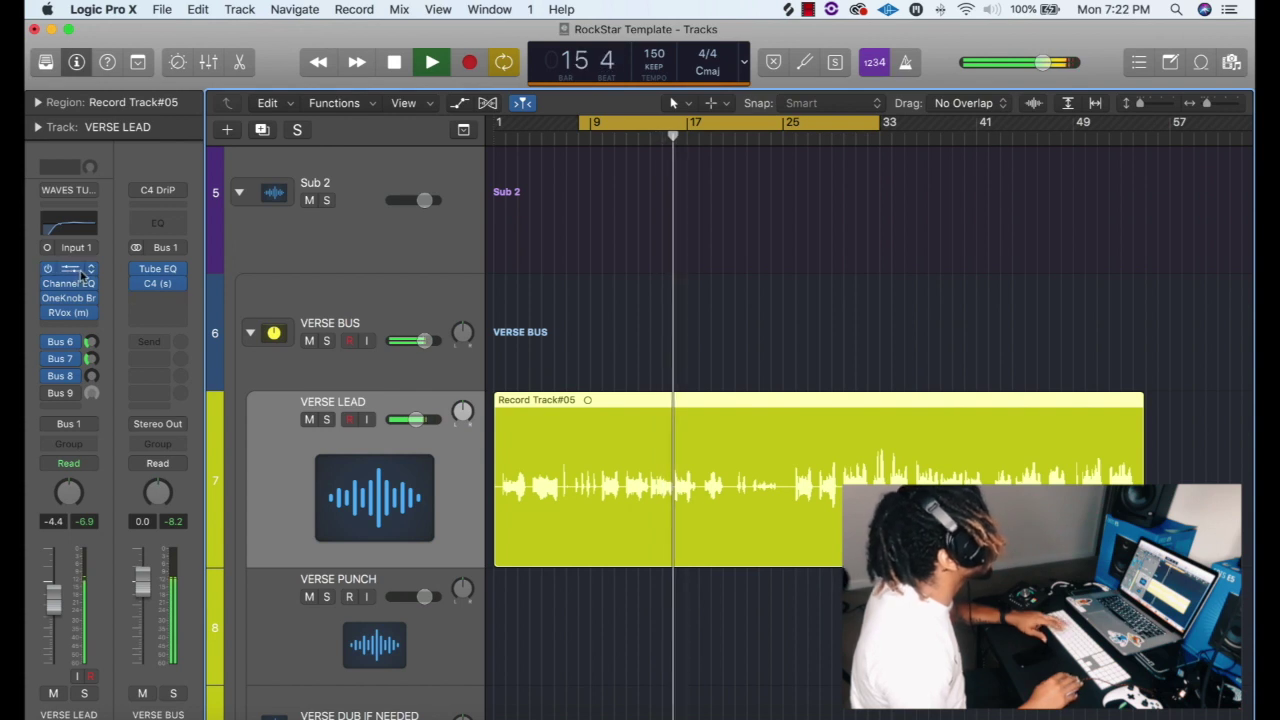
pyautogui.press('space')
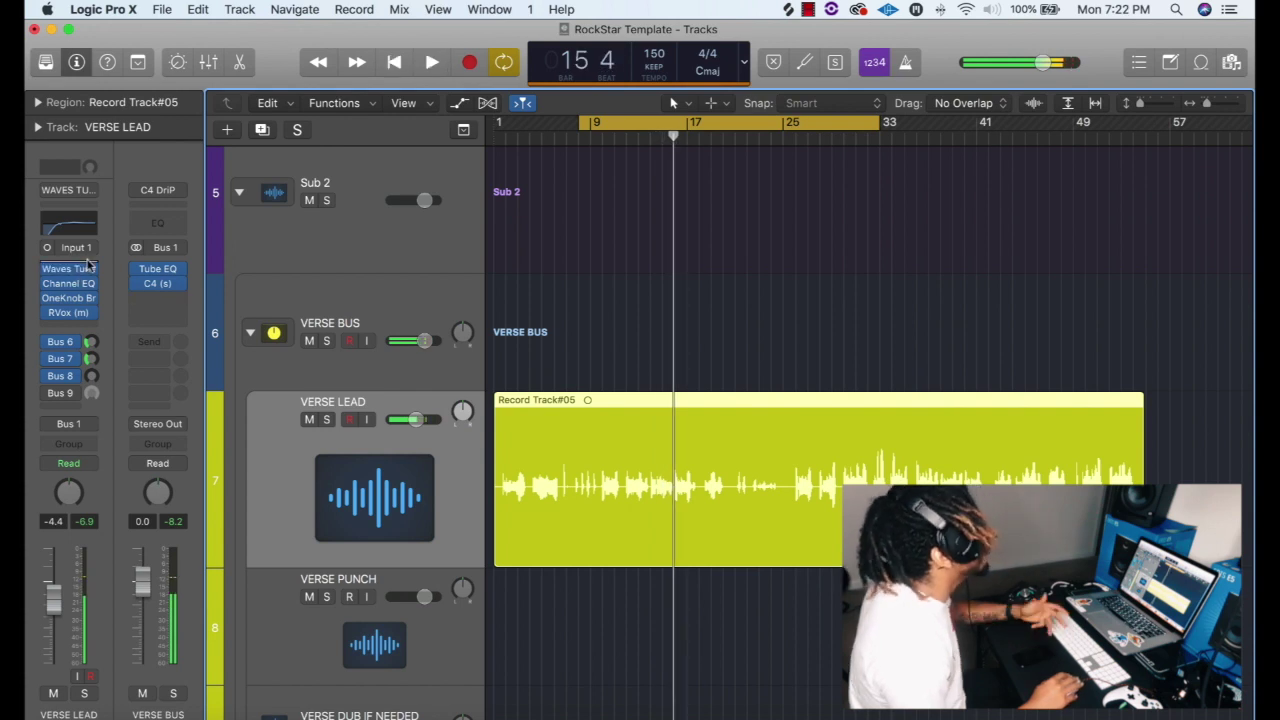
# Step: Load SkyLiTe DriP on VERSE LEAD and set Auto-Tune EFX's key to A
pyautogui.click(70, 190)
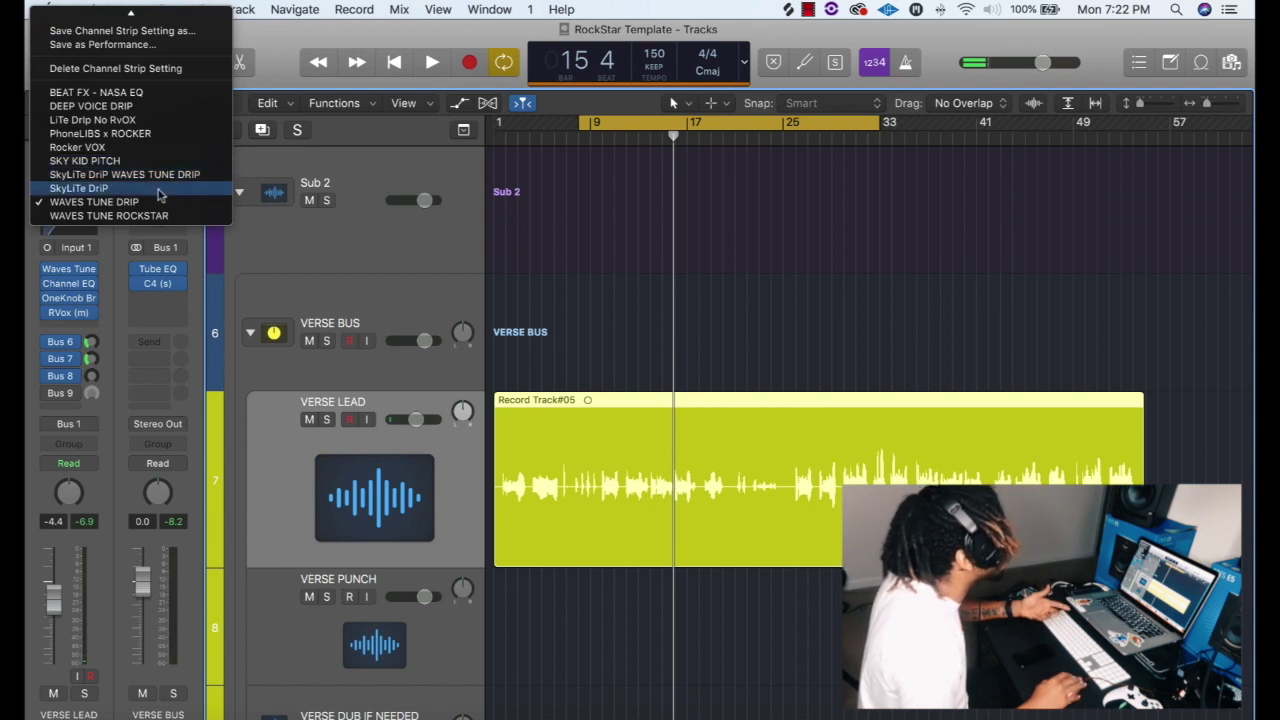
pyautogui.click(158, 190)
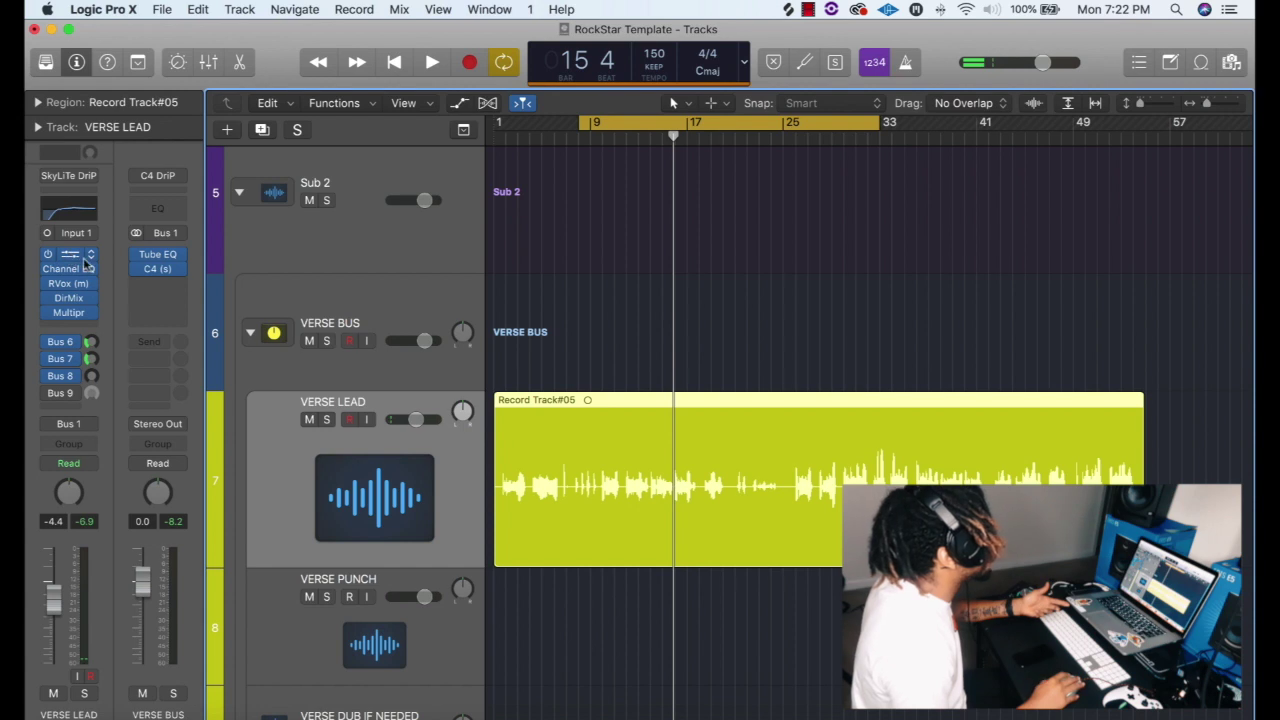
pyautogui.click(70, 254)
pyautogui.click(212, 145)
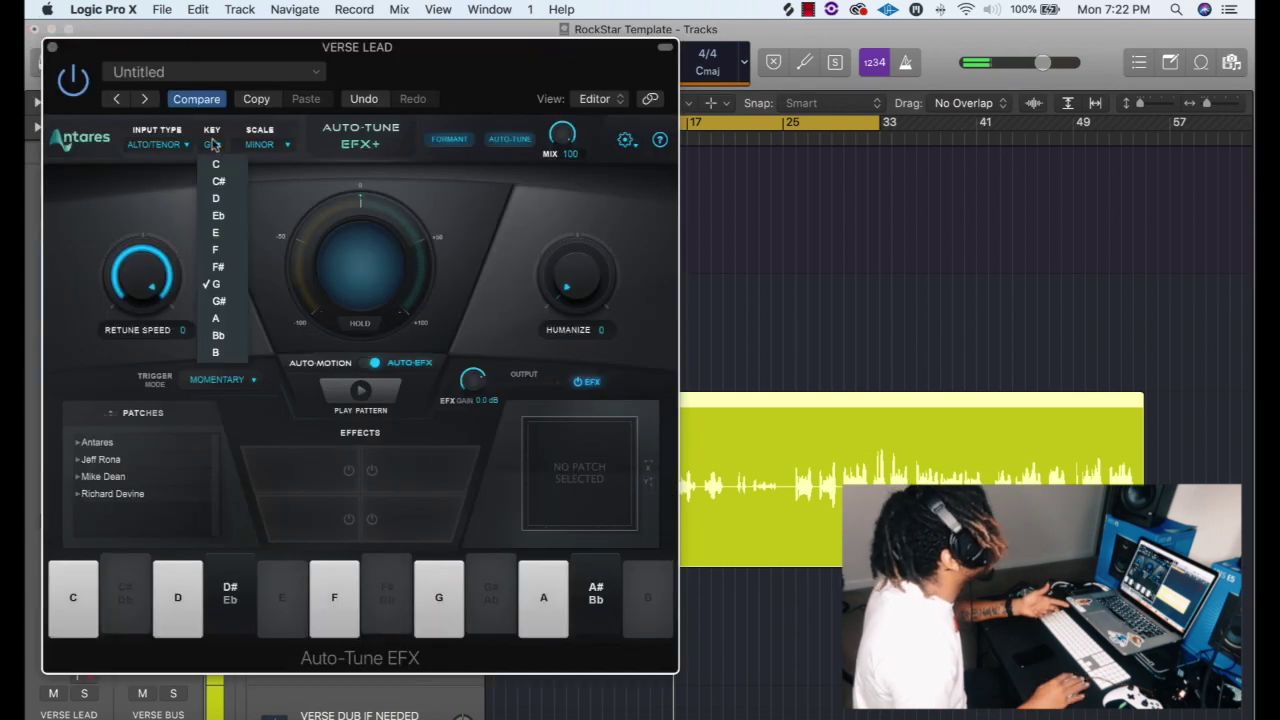
pyautogui.click(214, 319)
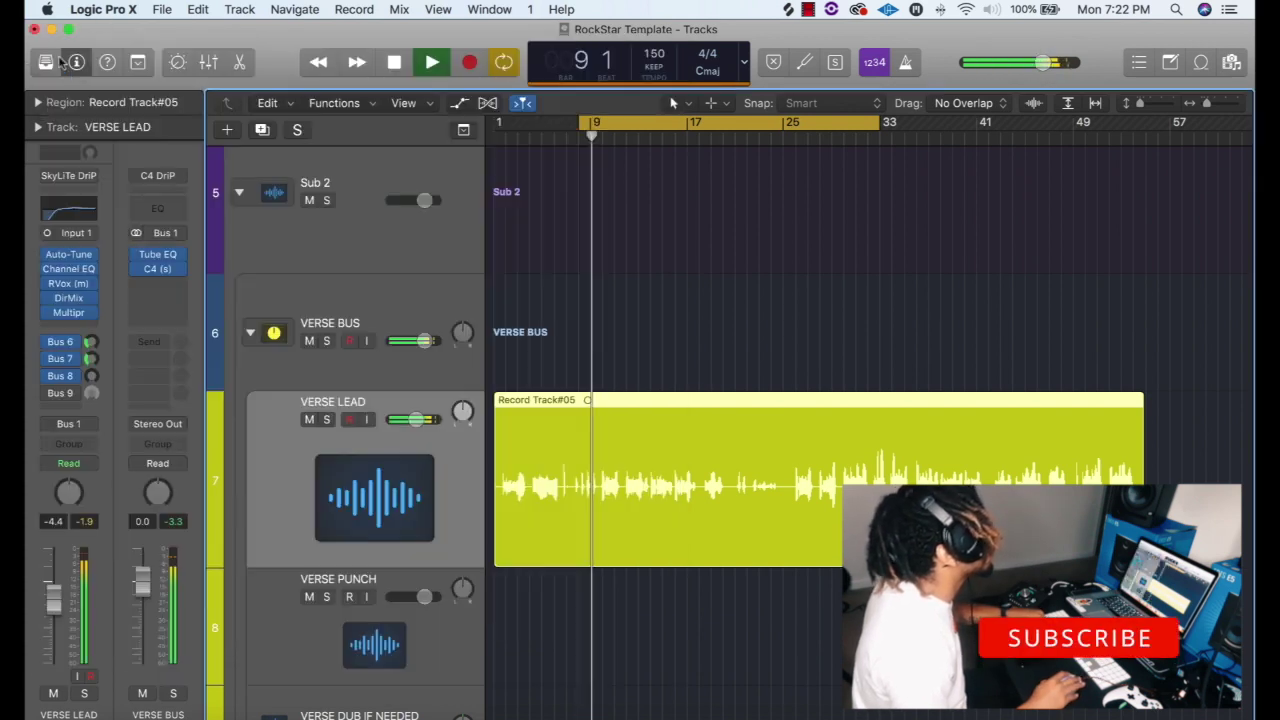
pyautogui.click(53, 47)
# Step: Lower VERSE LEAD's Bus 6 send level and stop playback
pyautogui.moveTo(90, 341); pyautogui.dragTo(96, 368)
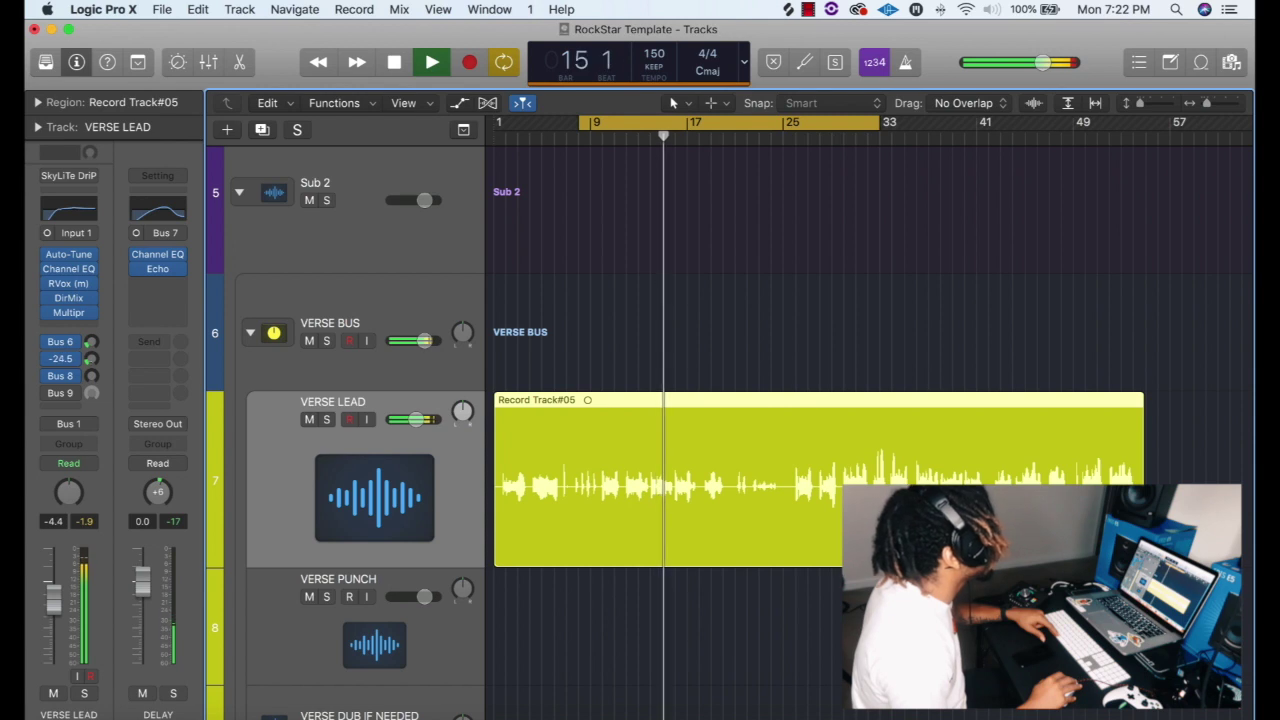
pyautogui.press('space')
pyautogui.click(79, 177)
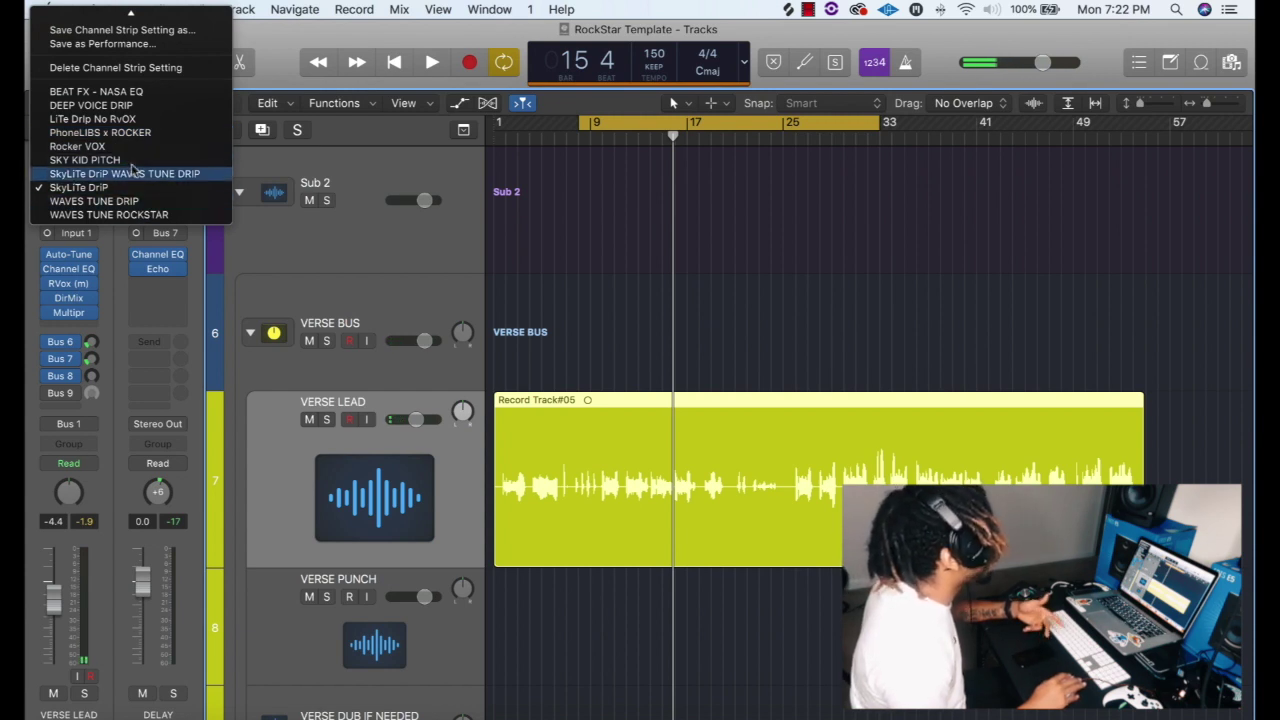
# Step: Load SKY KID PITCH on VERSE LEAD and set its Auto-Tune EFX key to A
pyautogui.click(85, 160)
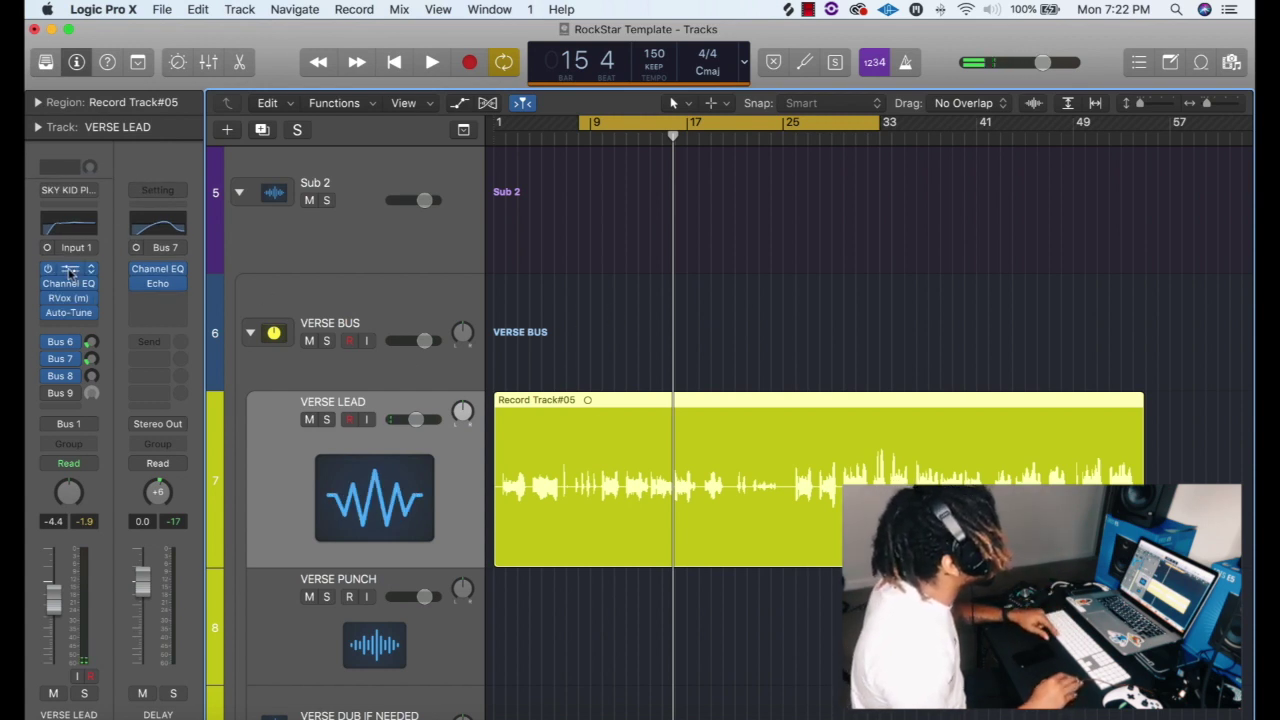
pyautogui.press('v')
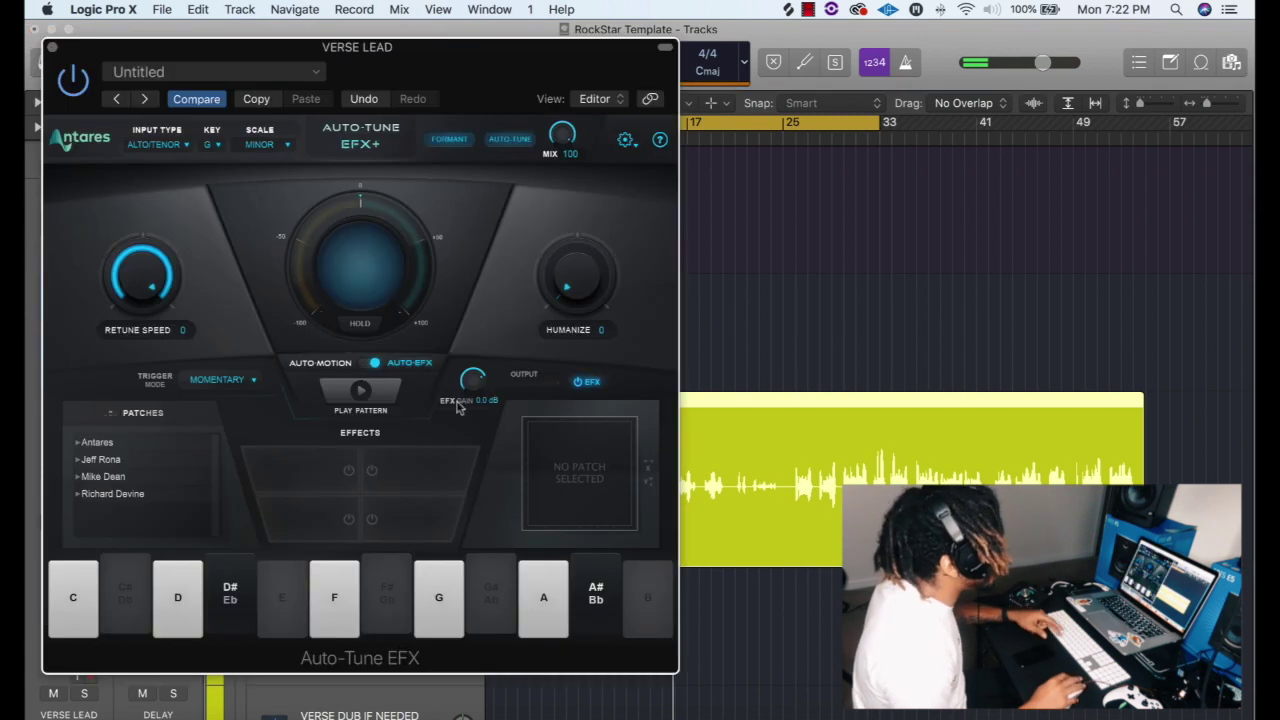
pyautogui.click(212, 145)
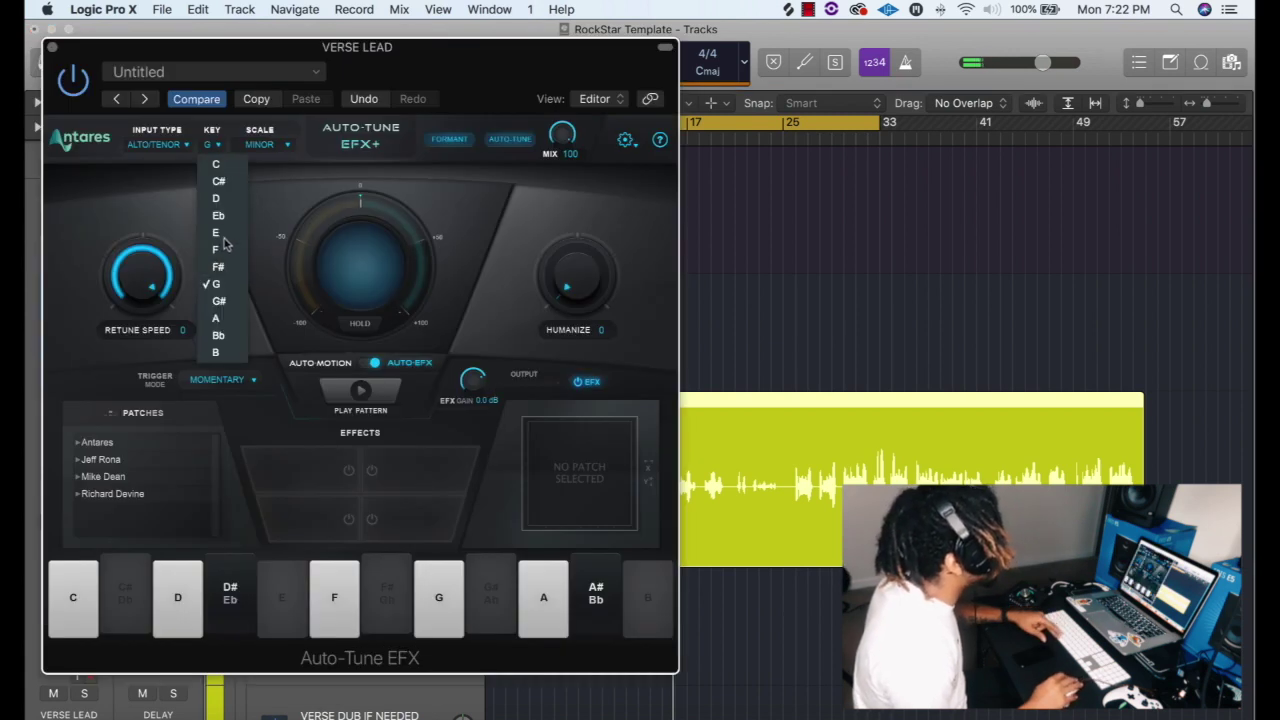
pyautogui.click(217, 320)
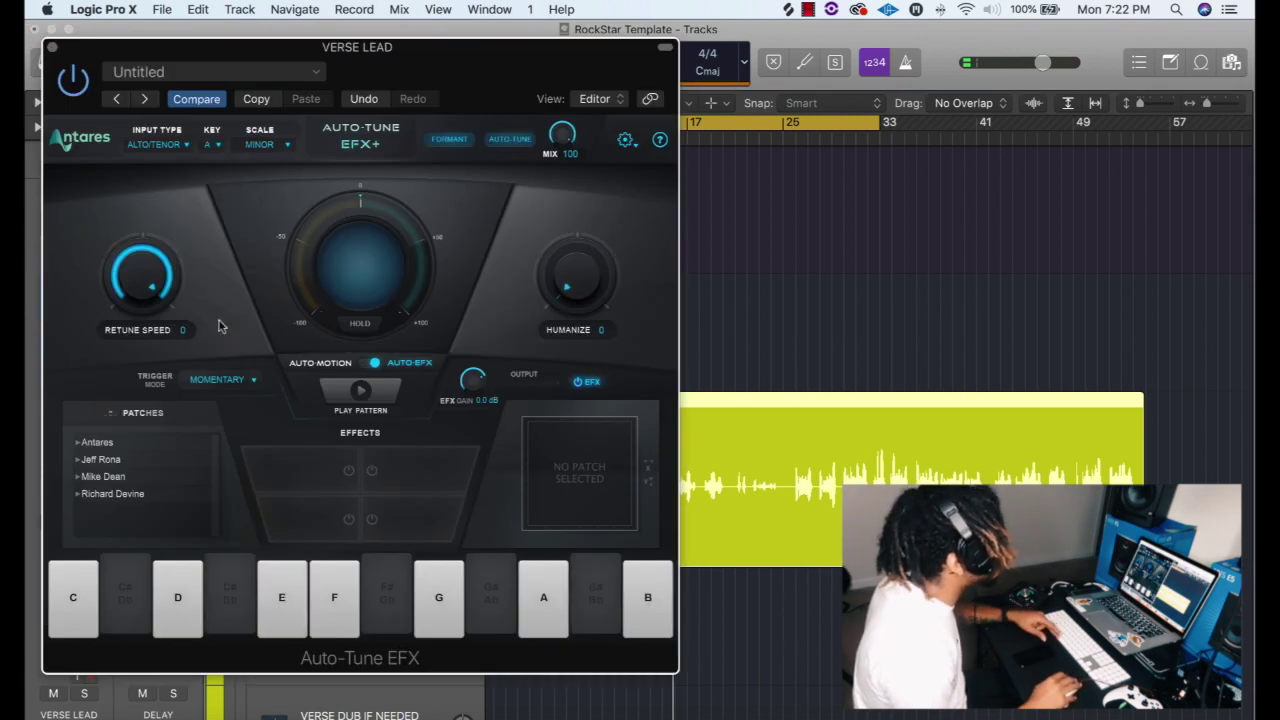
pyautogui.click(53, 48)
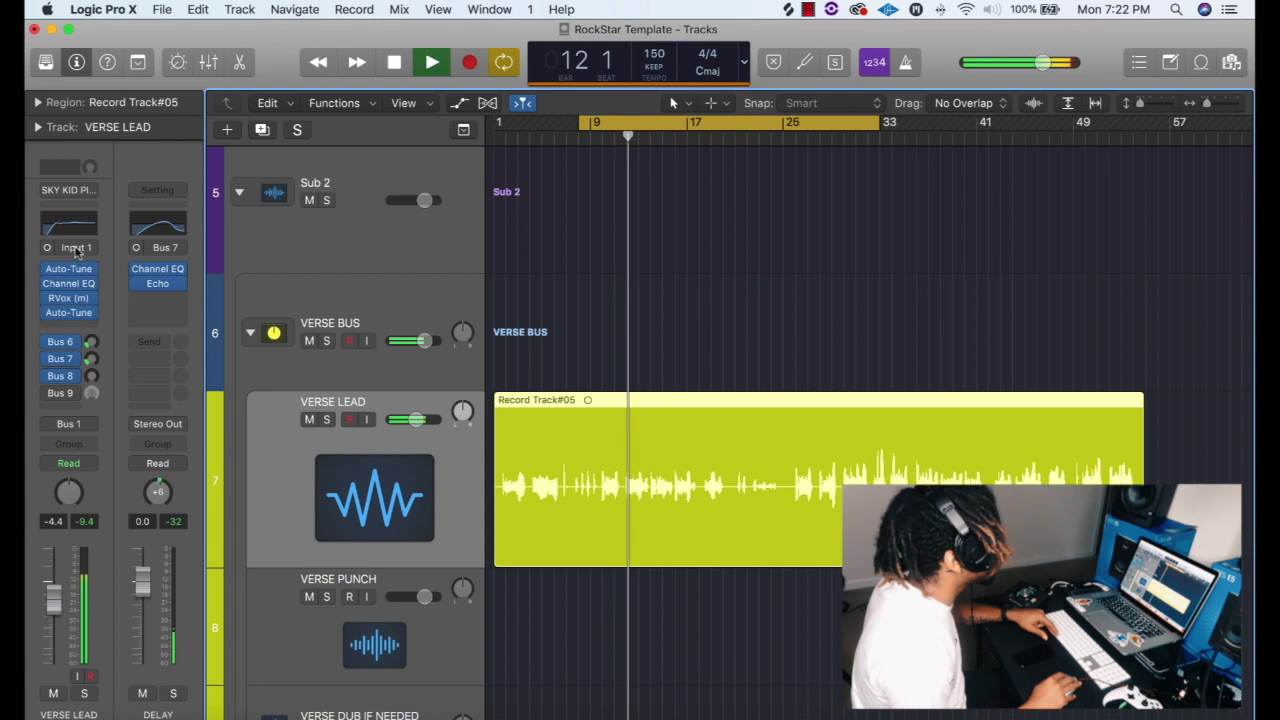
pyautogui.click(80, 190)
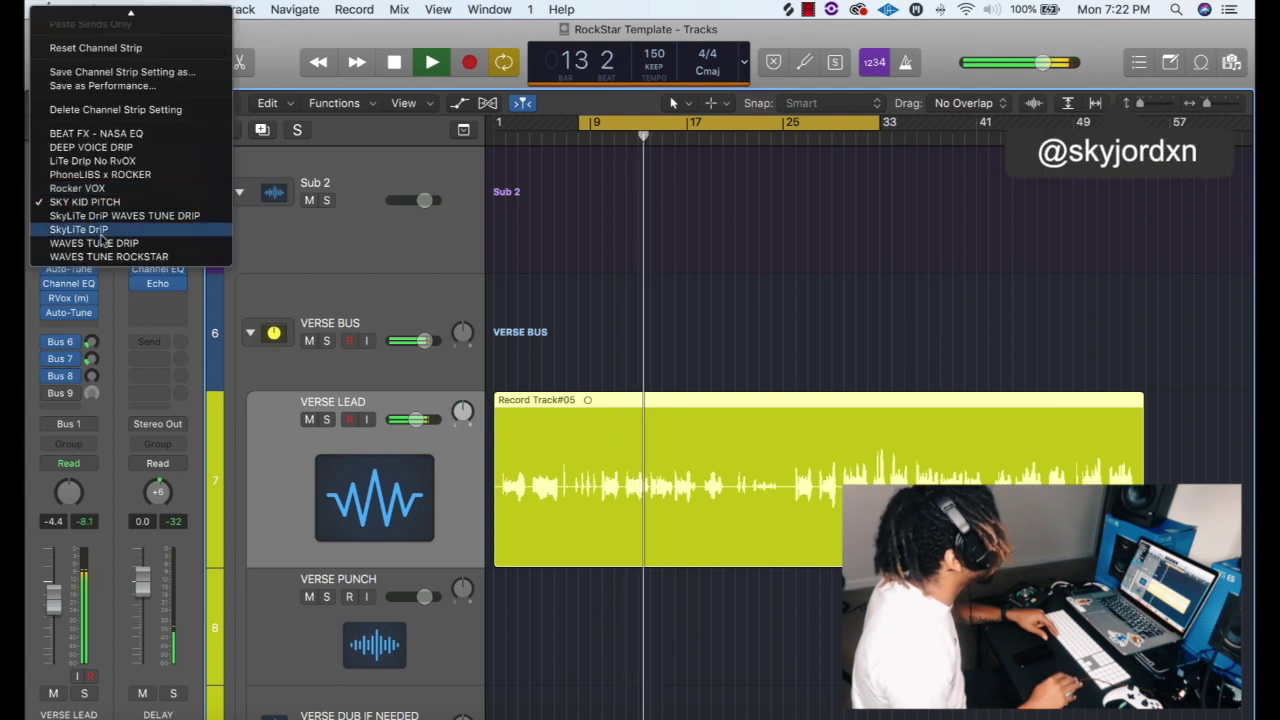
pyautogui.click(130, 177)
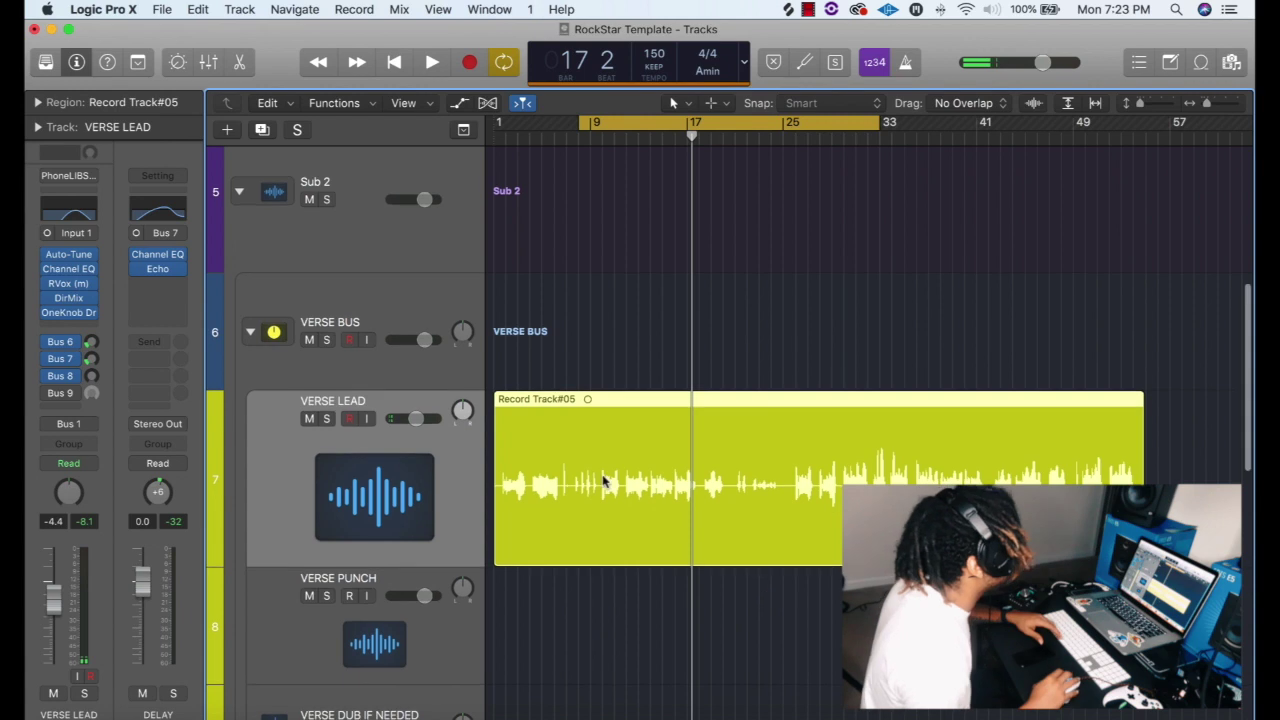
pyautogui.scroll(-5, 595, 460)
pyautogui.scroll(-6, 595, 445)
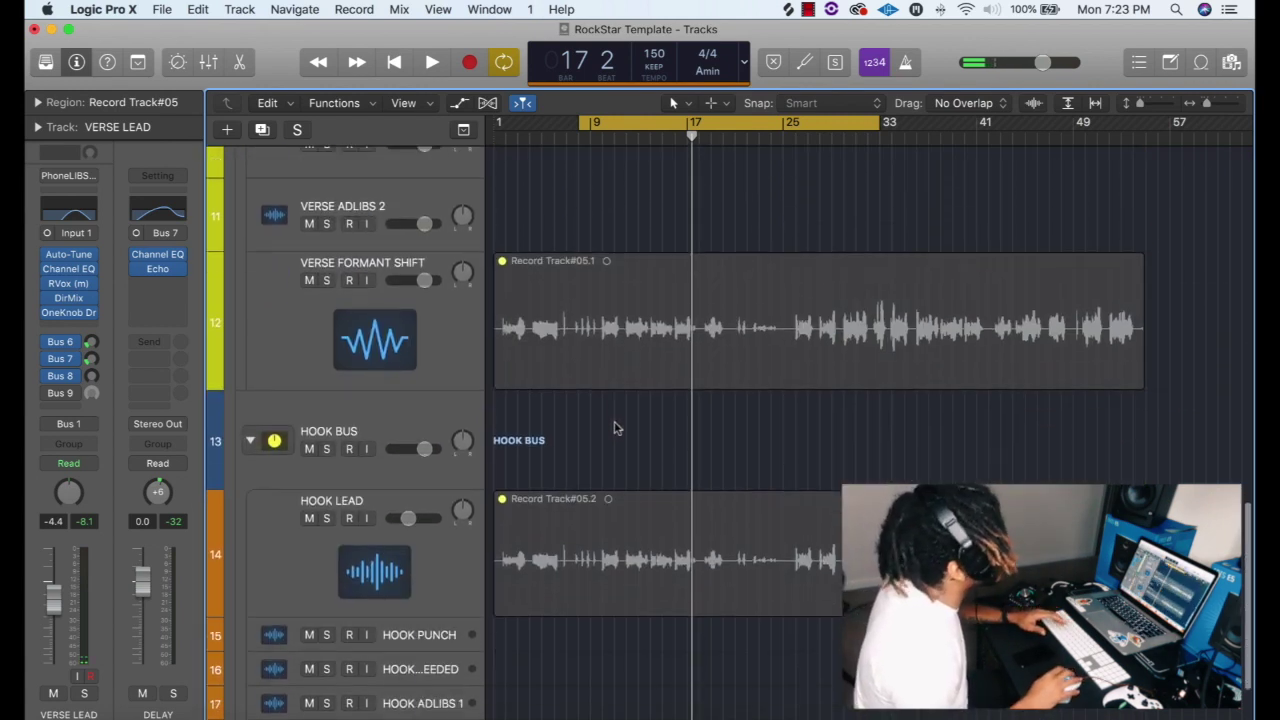
pyautogui.scroll(-2, 590, 456)
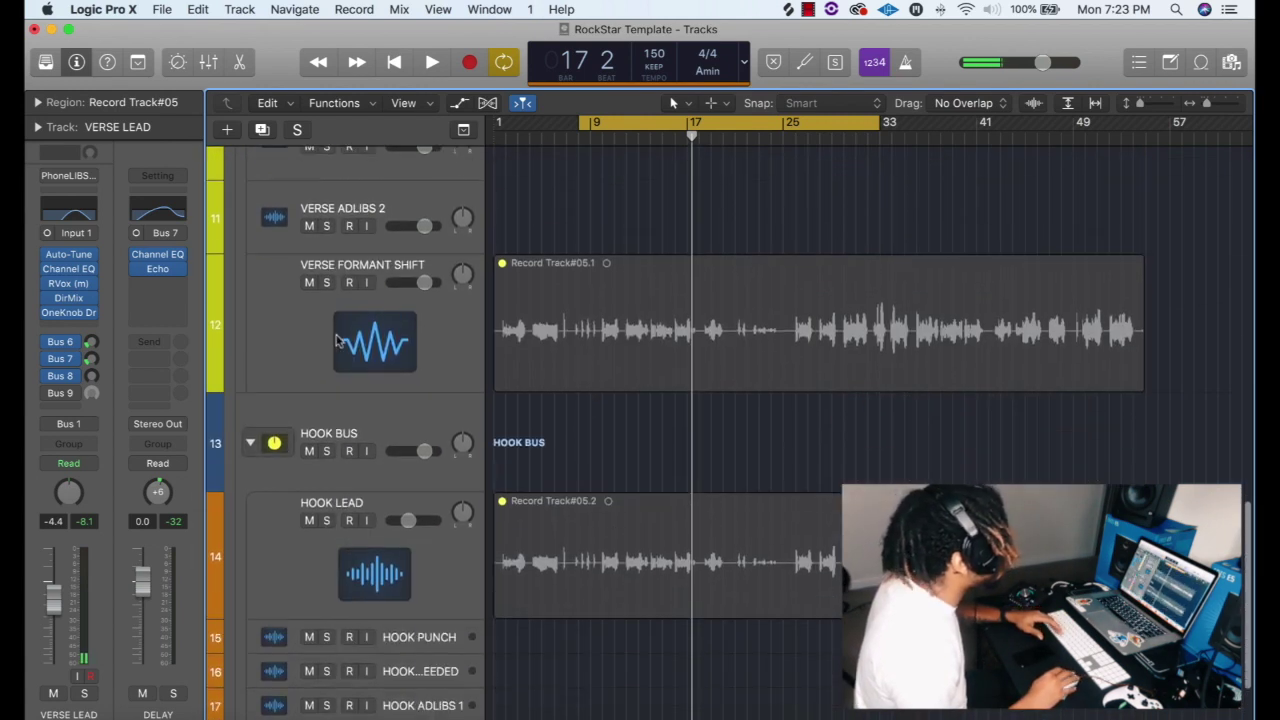
pyautogui.click(282, 317)
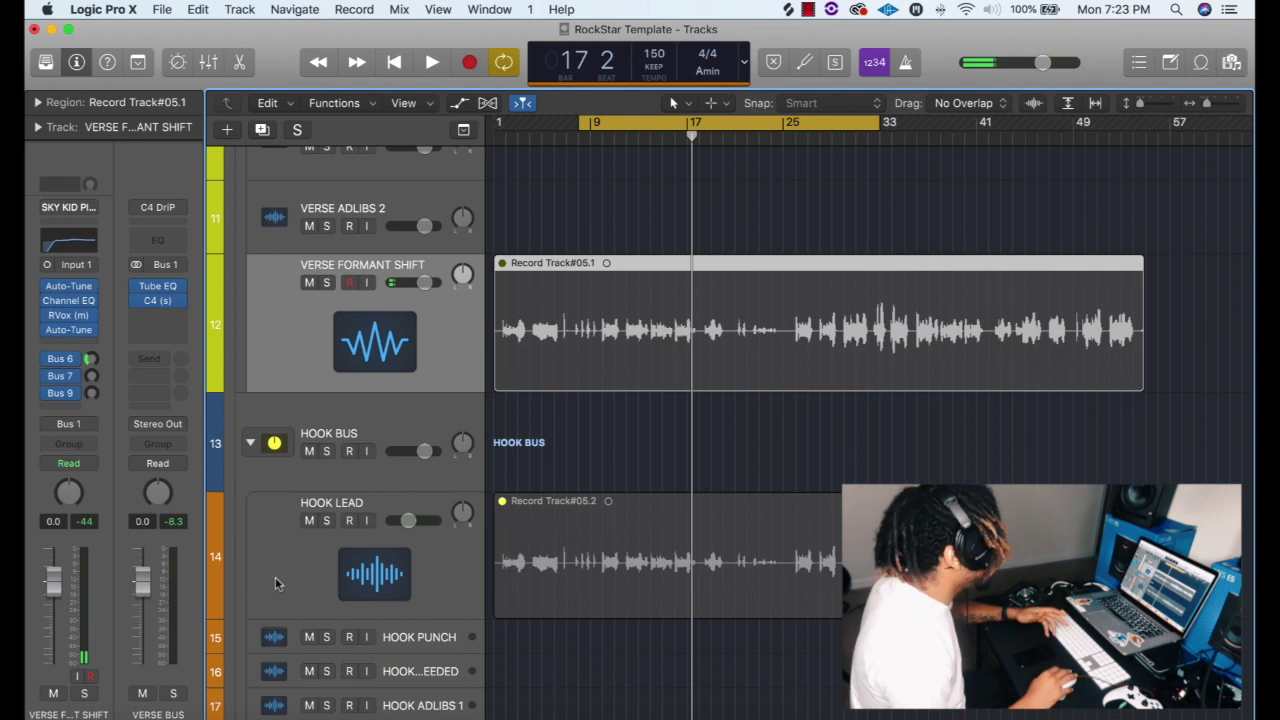
pyautogui.click(279, 584)
pyautogui.scroll(-2, 491, 528)
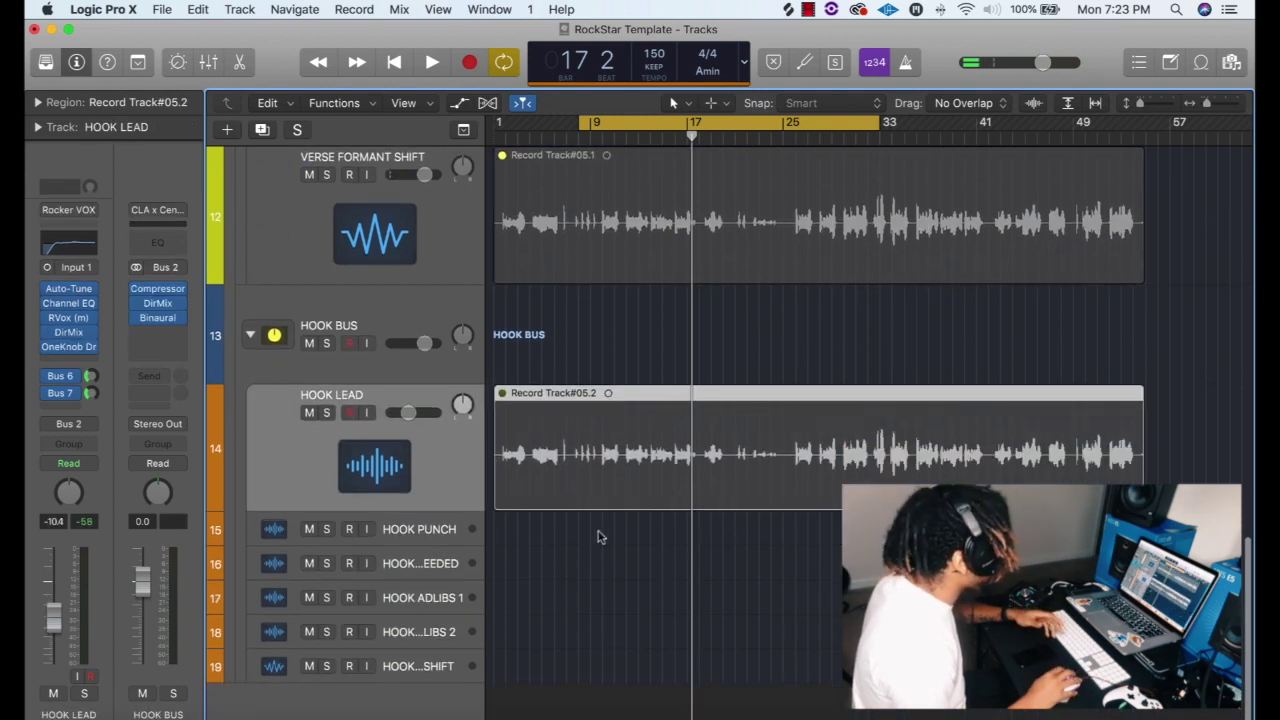
pyautogui.scroll(15, 597, 537)
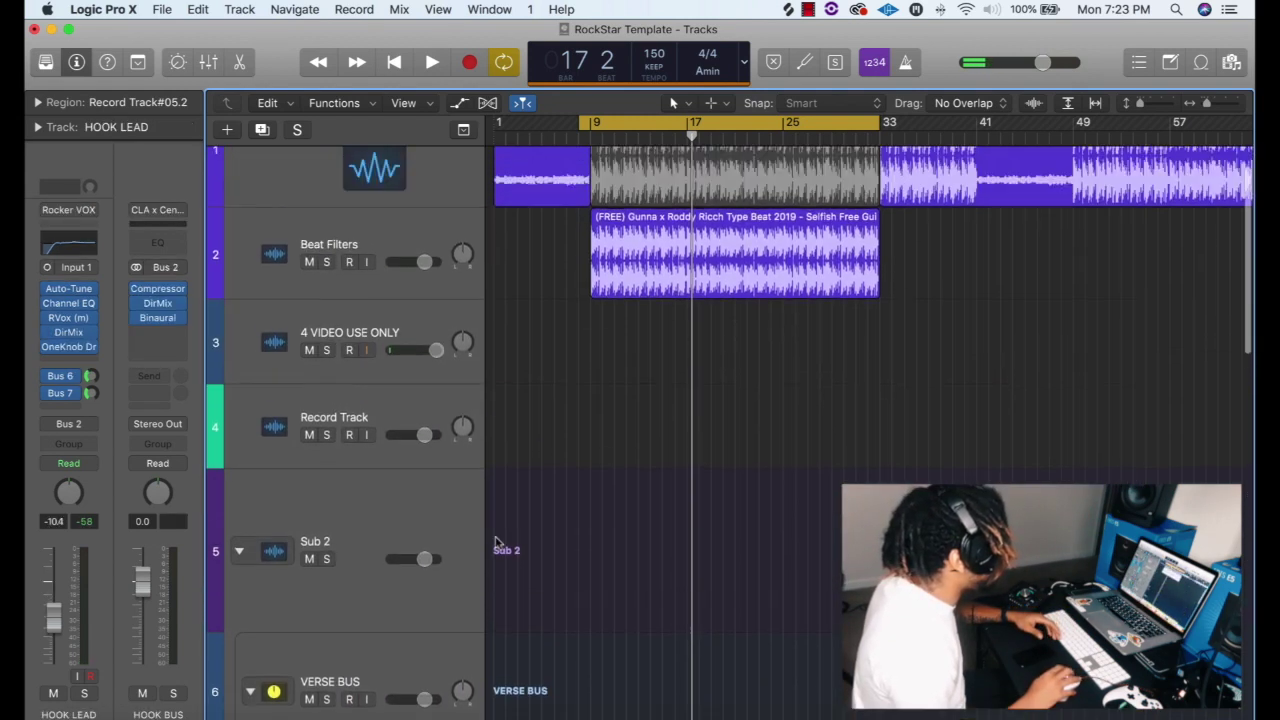
pyautogui.scroll(-8, 495, 550)
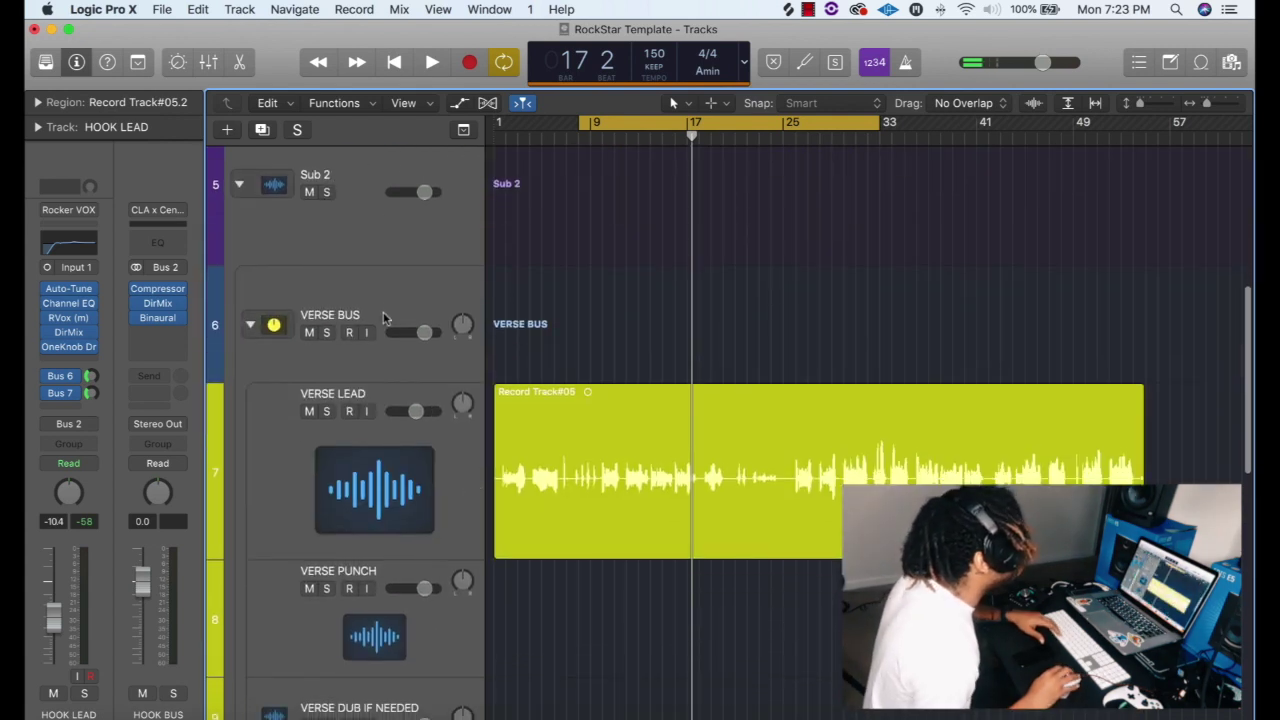
# Step: Load User Channel Strip Settings > CLA x Center onto VERSE BUS and start playback
pyautogui.click(388, 310)
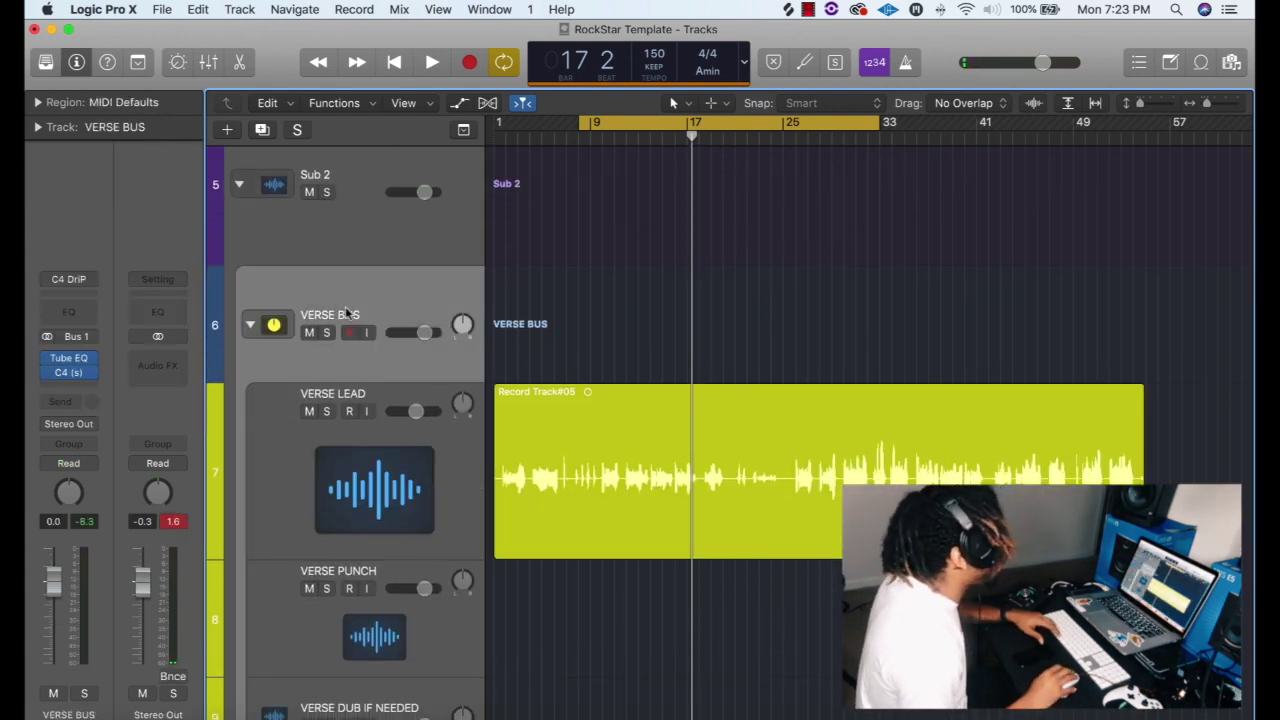
pyautogui.click(68, 279)
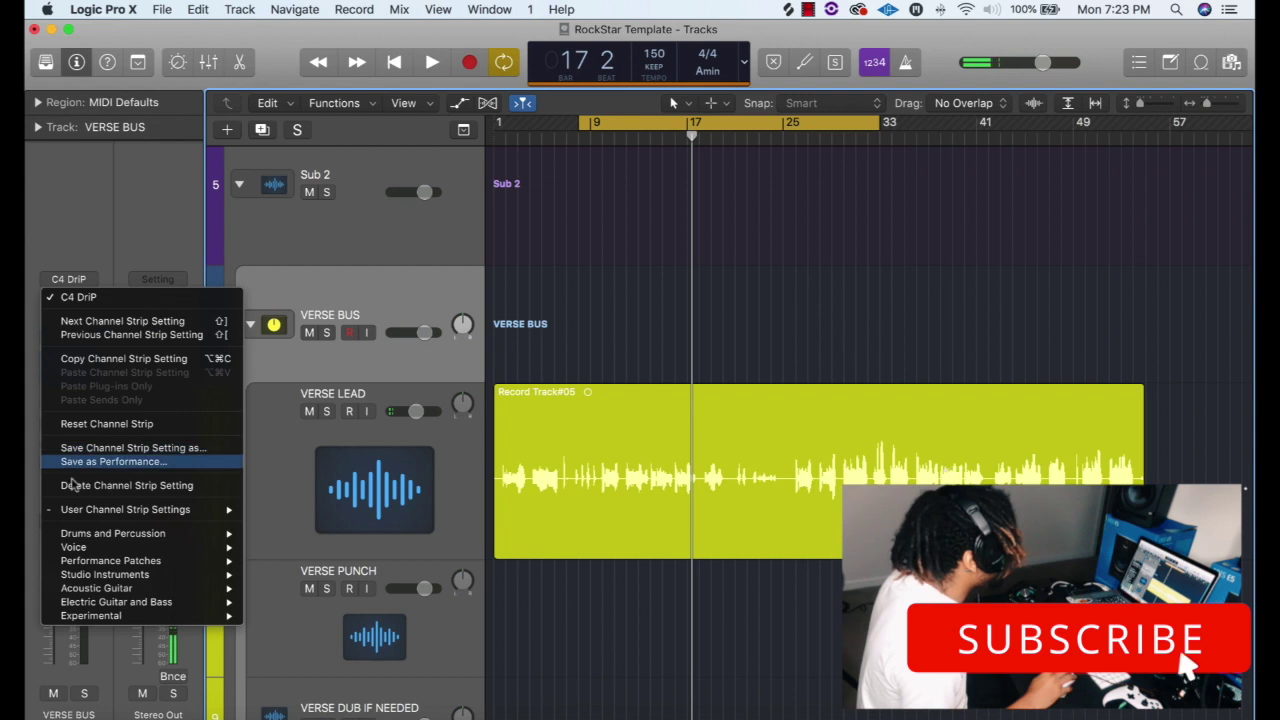
pyautogui.moveTo(112, 512)
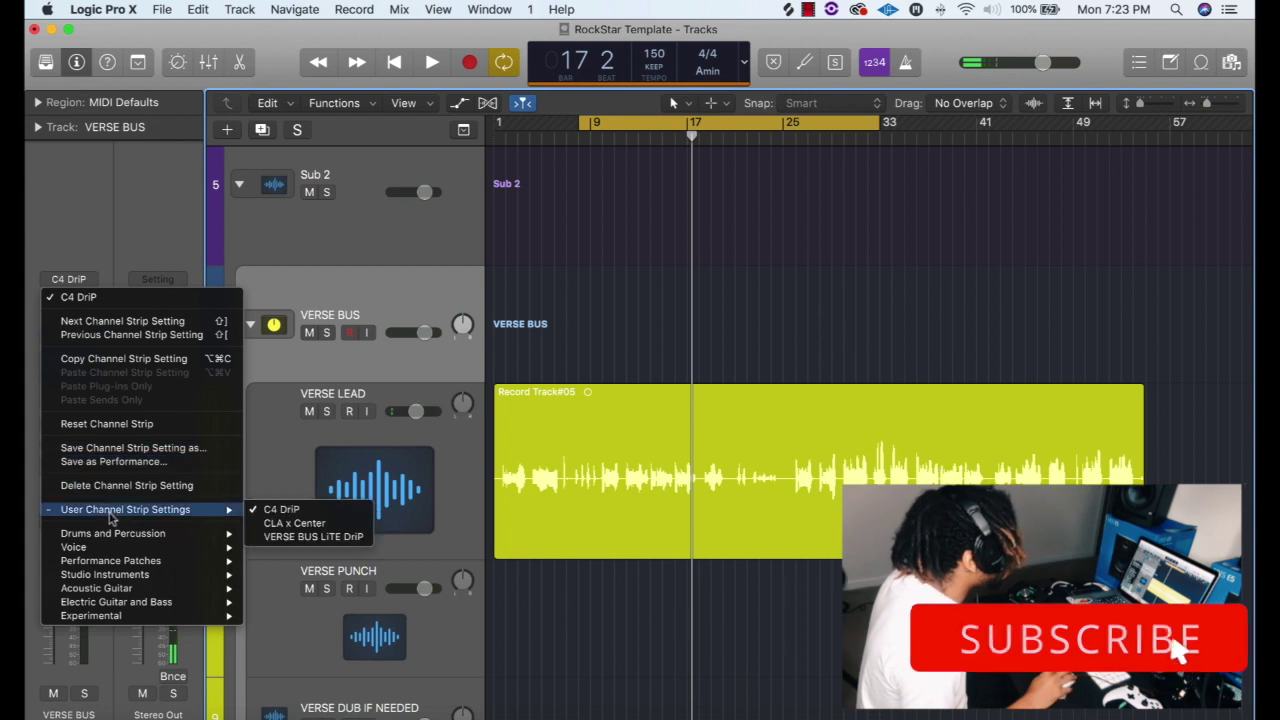
pyautogui.click(347, 525)
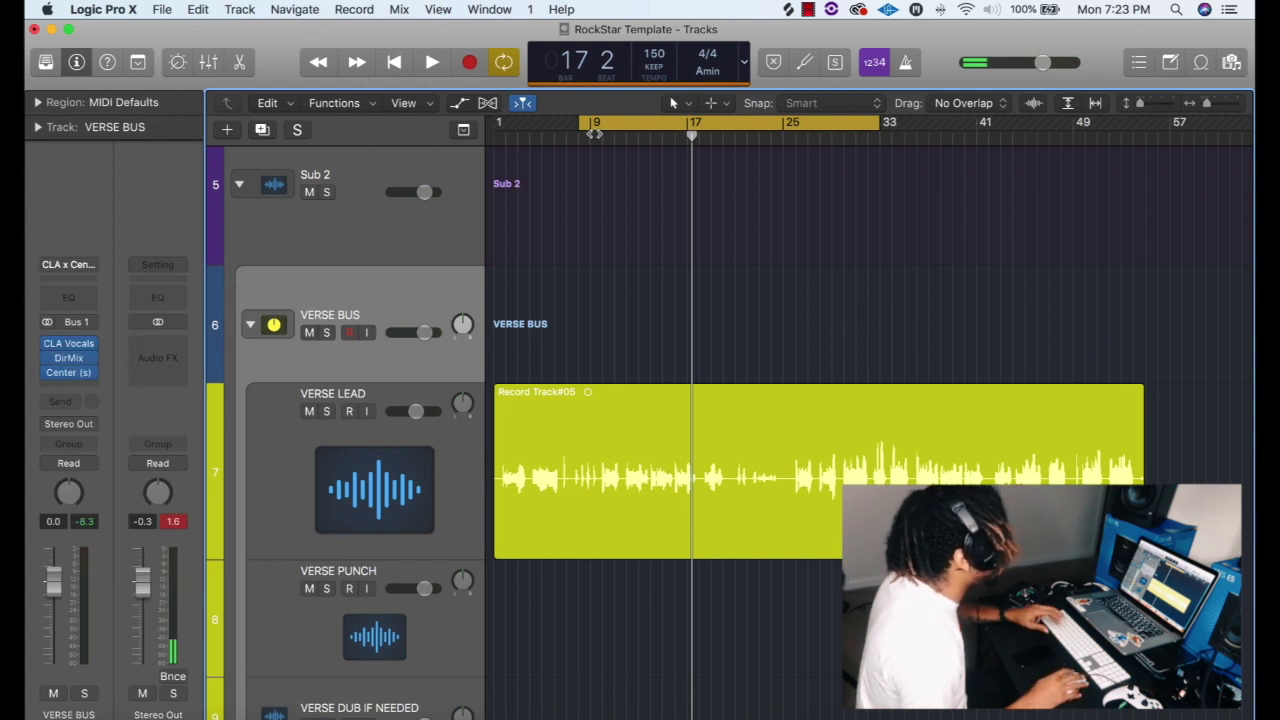
pyautogui.press('space')
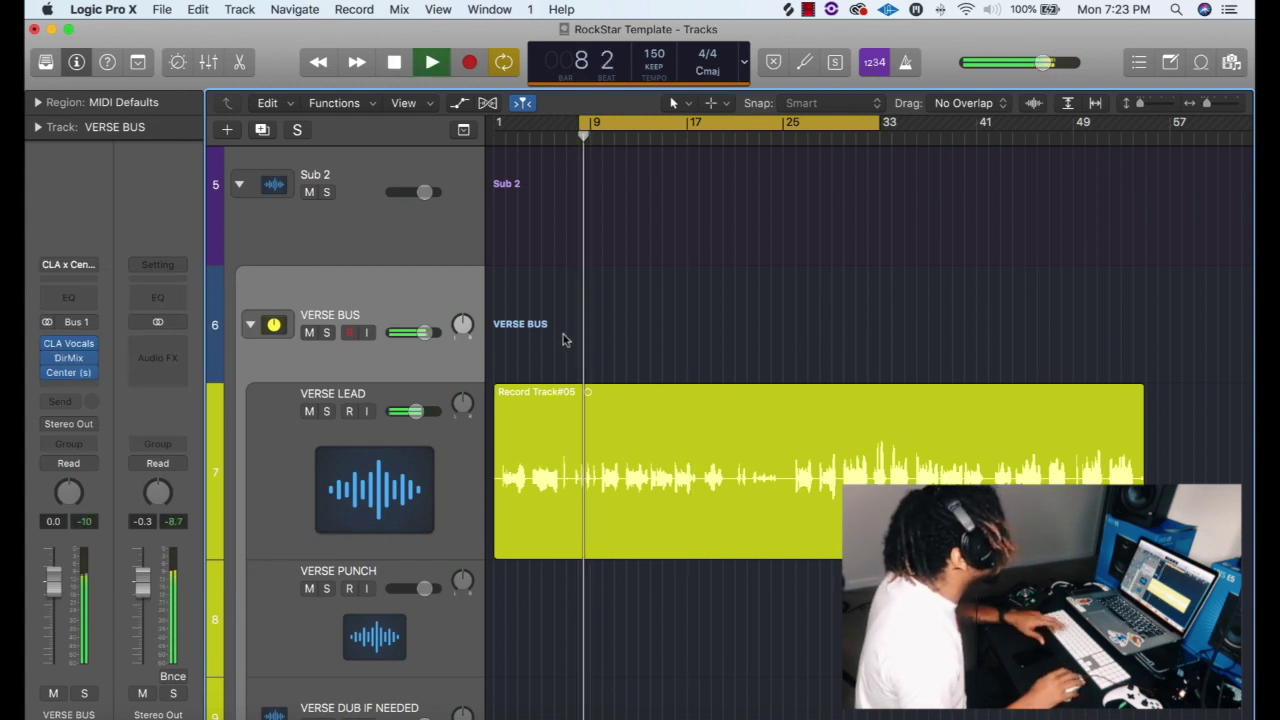
# Step: Adjust the CLA Vocals output fader on VERSE BUS, close the plug-in, and stop playback
pyautogui.click(70, 350)
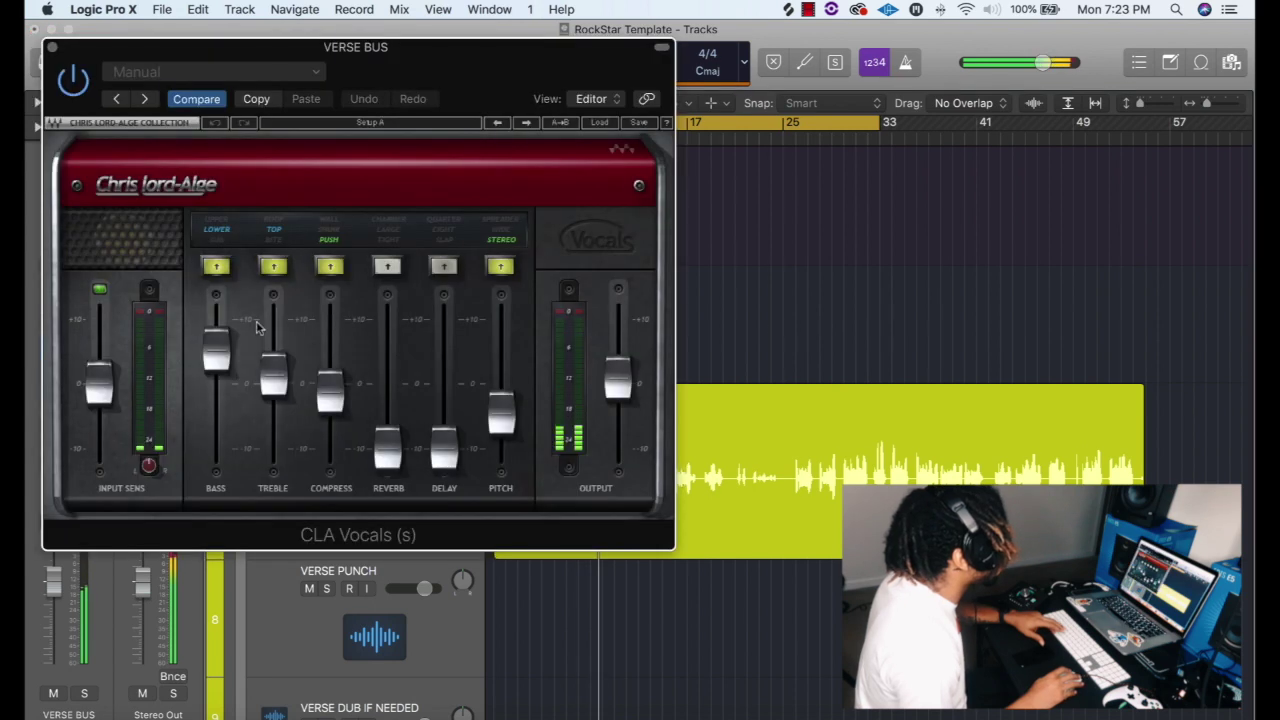
pyautogui.moveTo(618, 375)
pyautogui.mouseDown()
pyautogui.moveTo(618, 345)
pyautogui.moveTo(625, 397)
pyautogui.mouseUp()
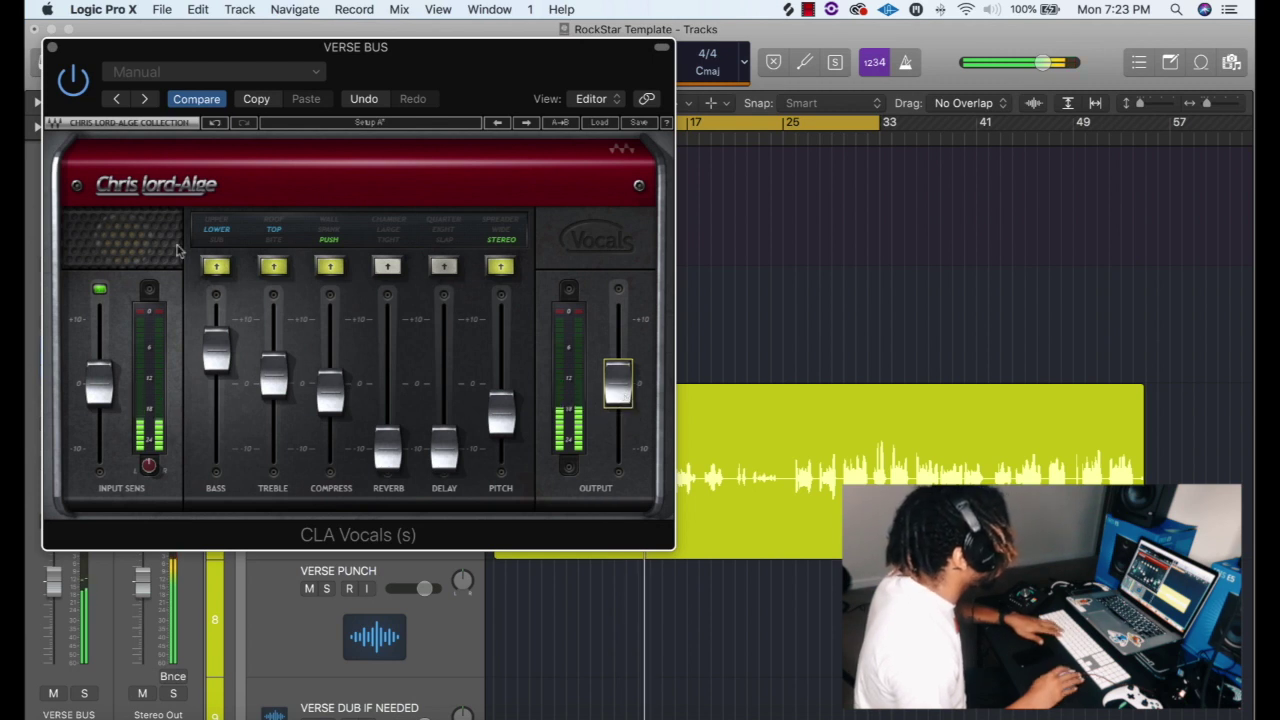
pyautogui.click(52, 47)
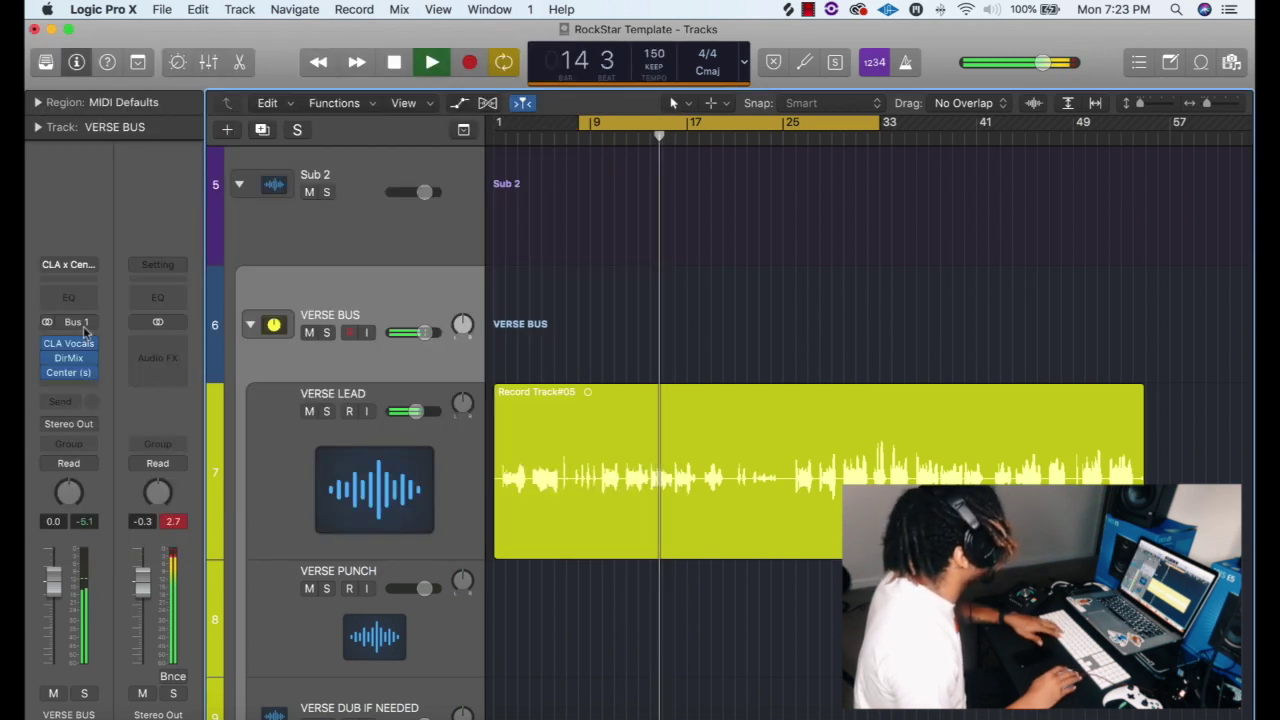
pyautogui.press('space')
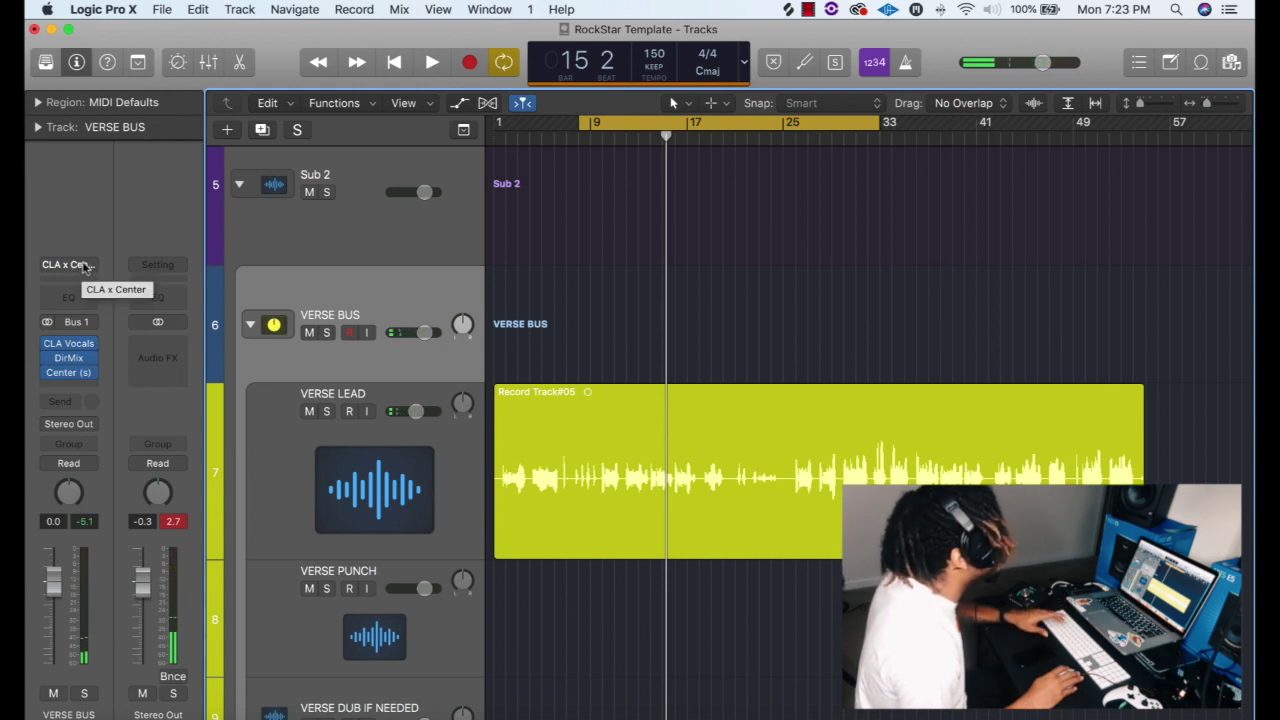
pyautogui.click(85, 265)
pyautogui.moveTo(180, 494)
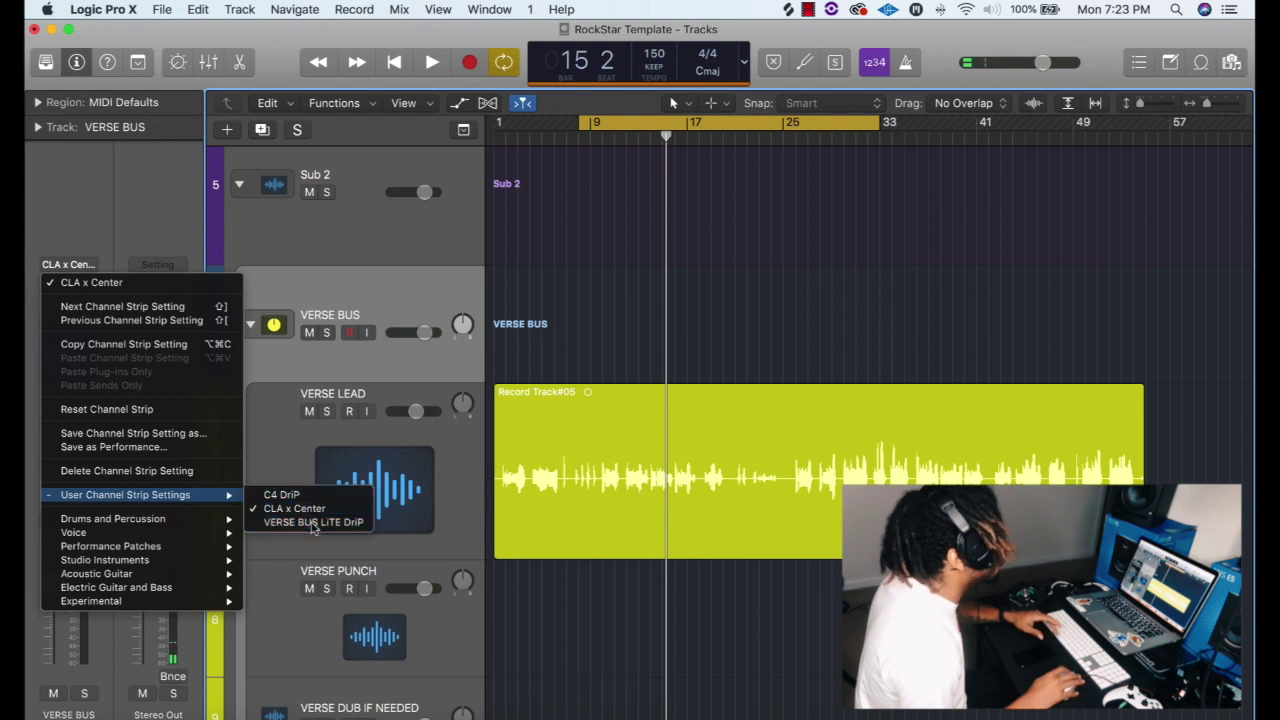
# Step: Load the VERSE BUS LITE DriP channel strip on VERSE BUS and audition it with playback
pyautogui.click(305, 522)
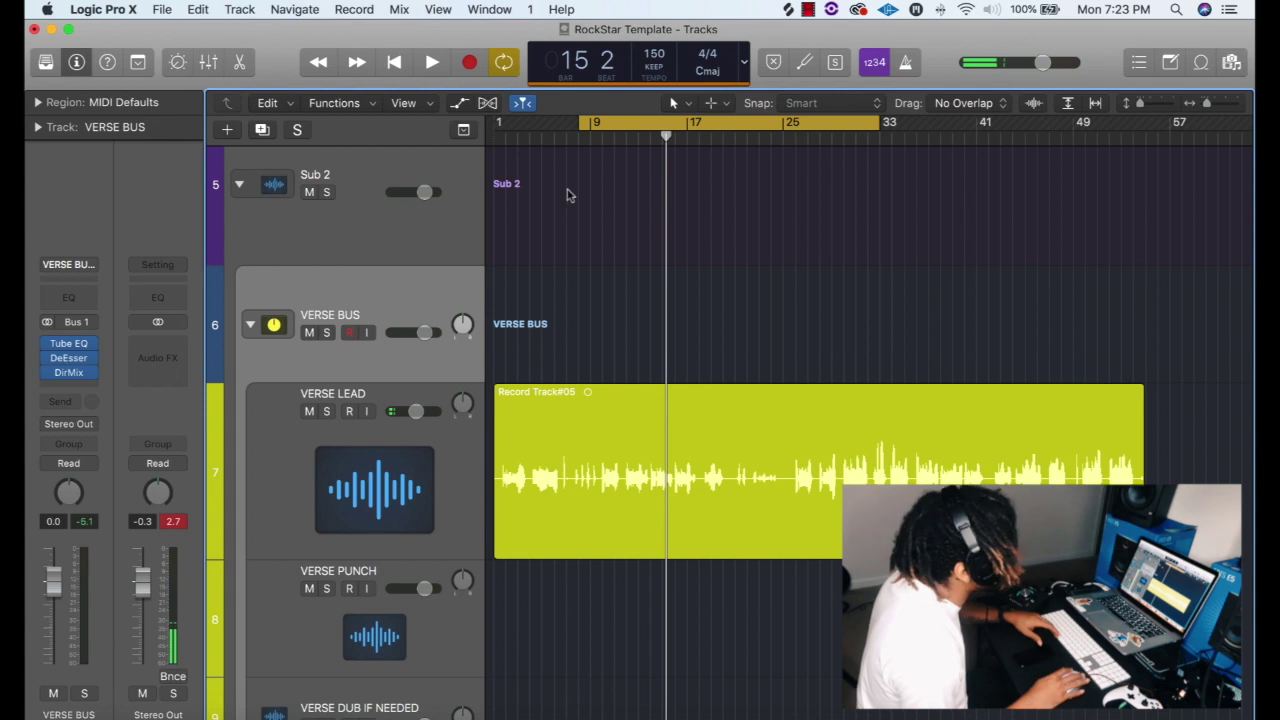
pyautogui.press('space')
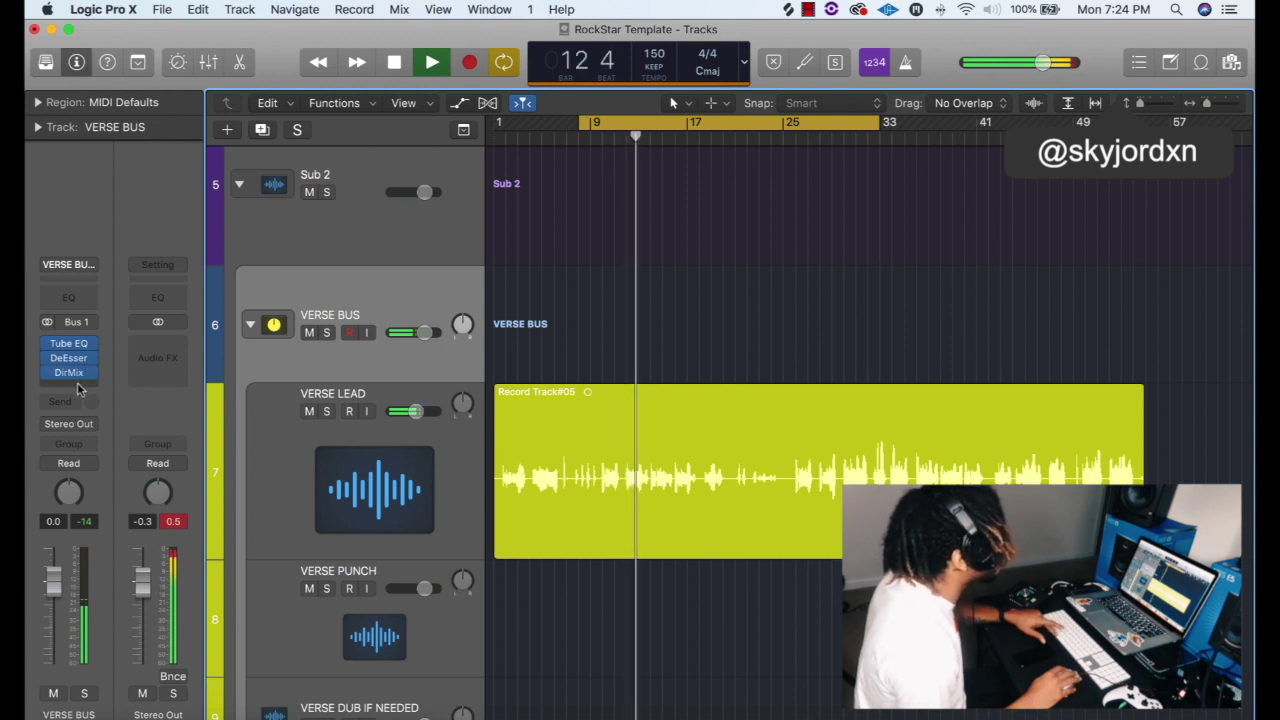
pyautogui.press('space')
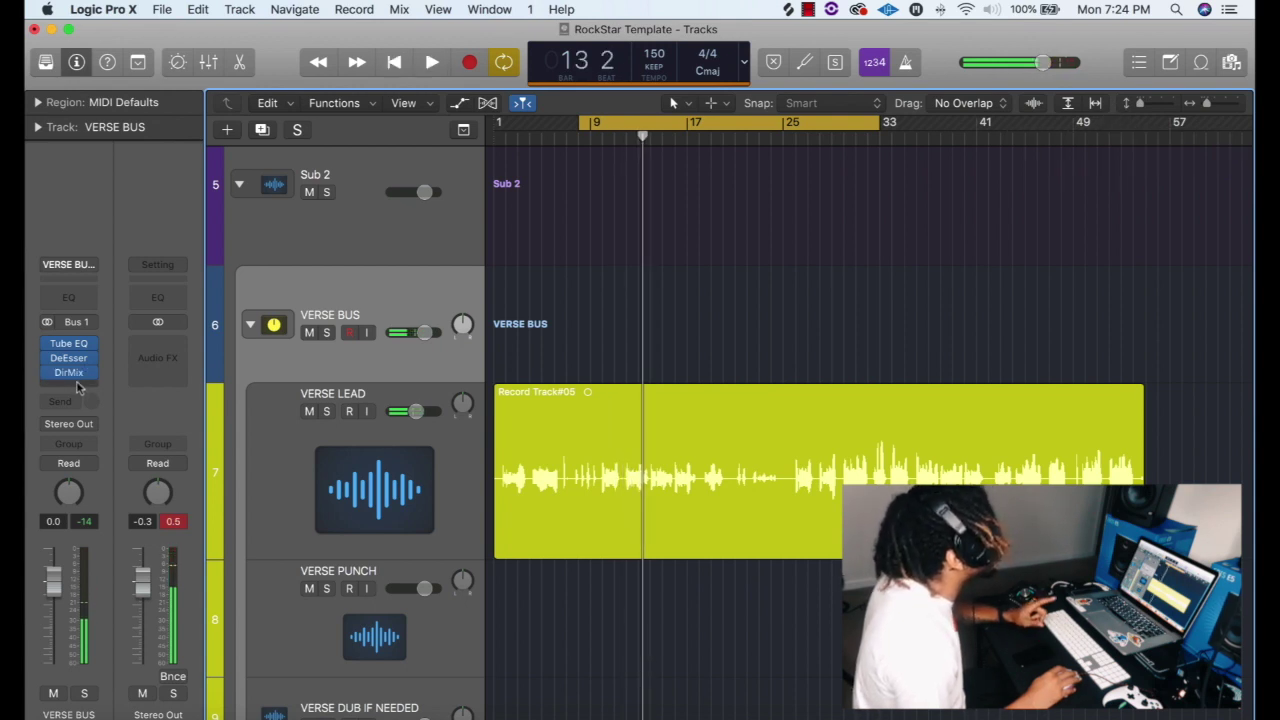
pyautogui.click(79, 387)
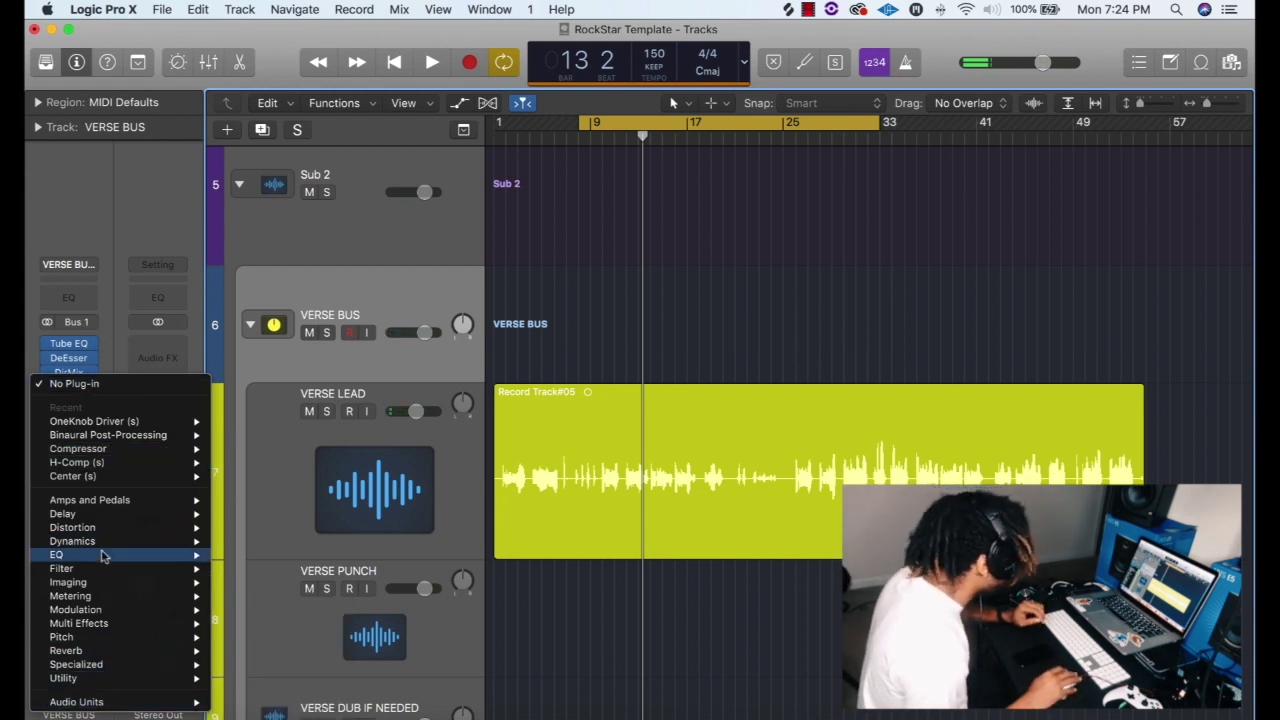
# Step: Insert a stereo Compressor below DirMix and load its SKY VOCAL preset
pyautogui.moveTo(119, 547)
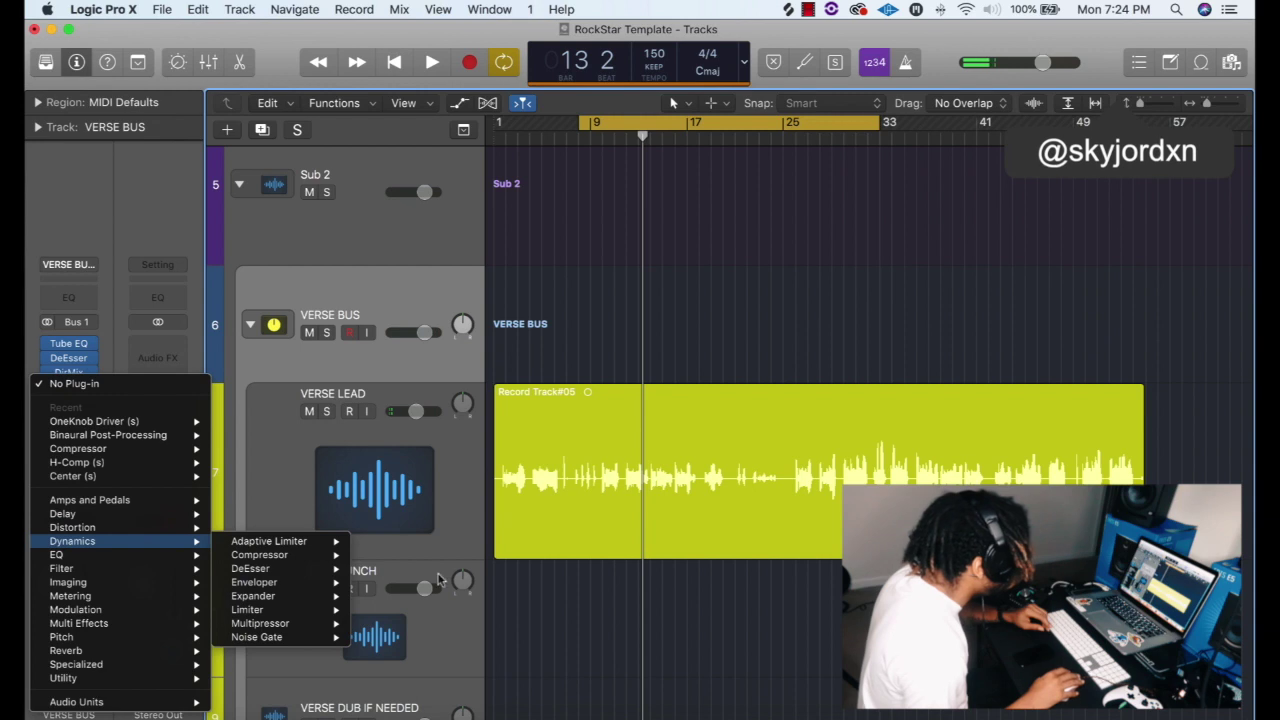
pyautogui.moveTo(323, 557)
pyautogui.click(405, 557)
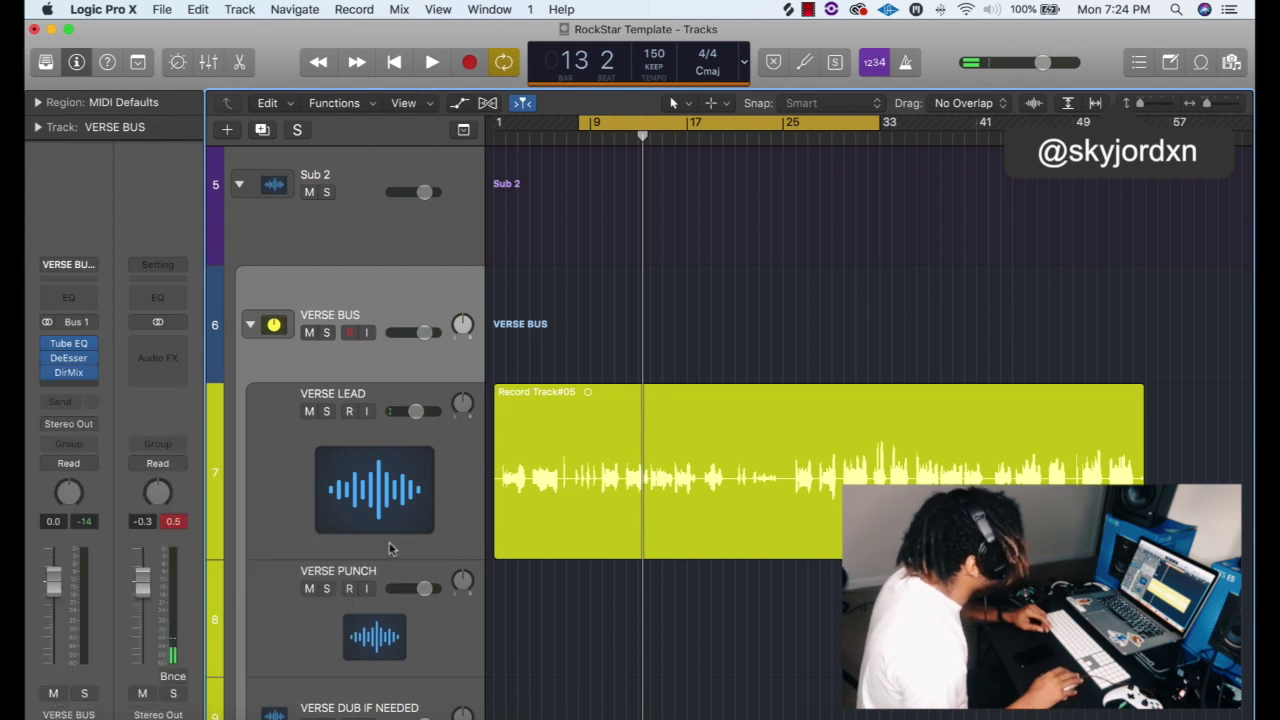
pyautogui.click(210, 72)
pyautogui.moveTo(212, 493)
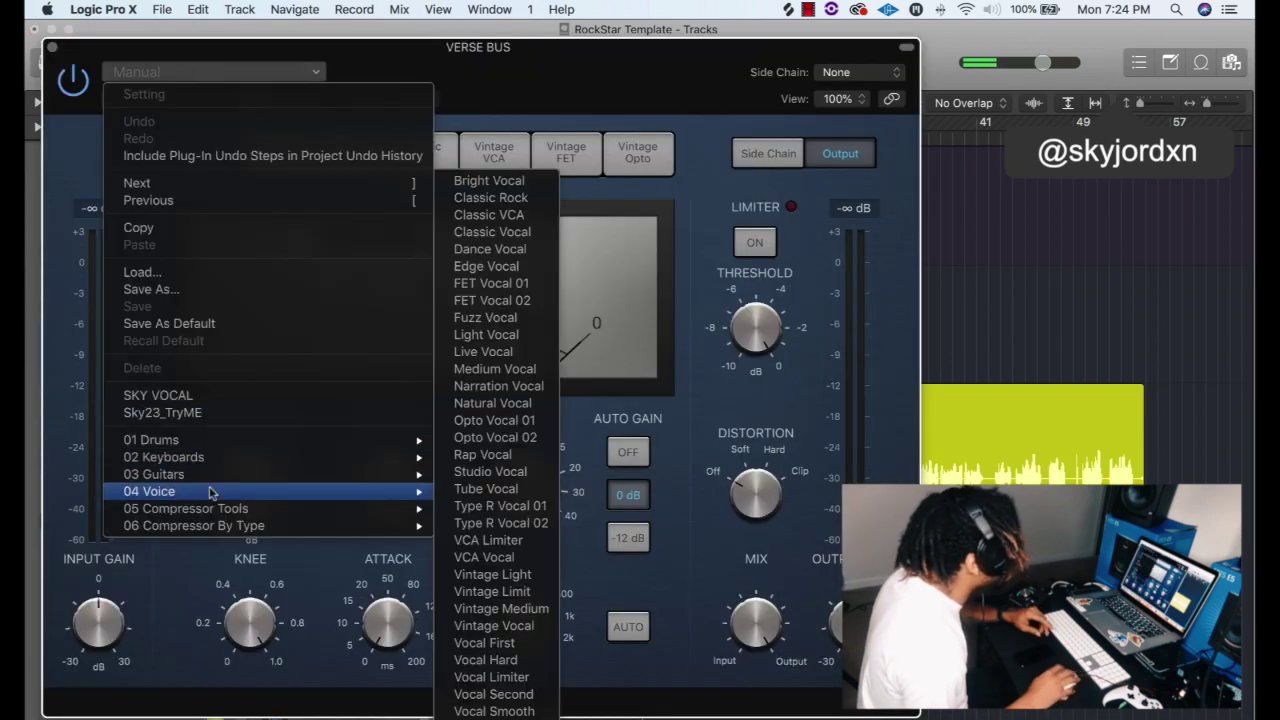
pyautogui.click(156, 396)
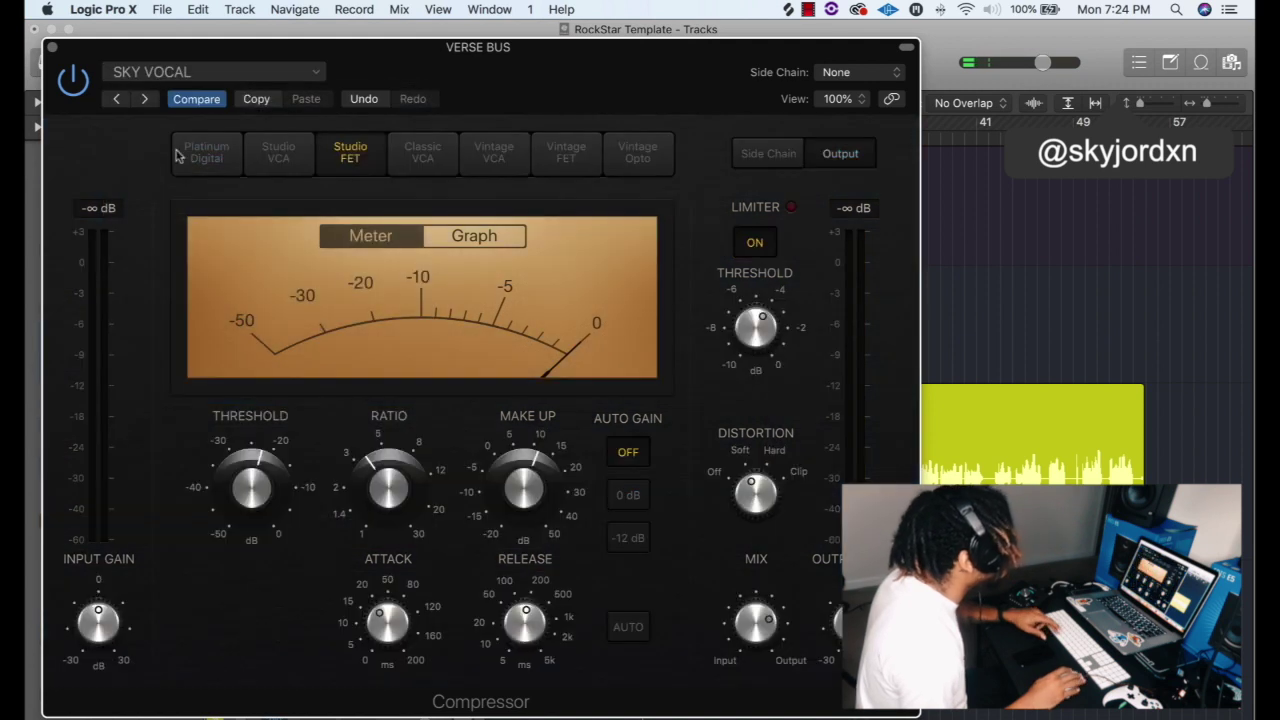